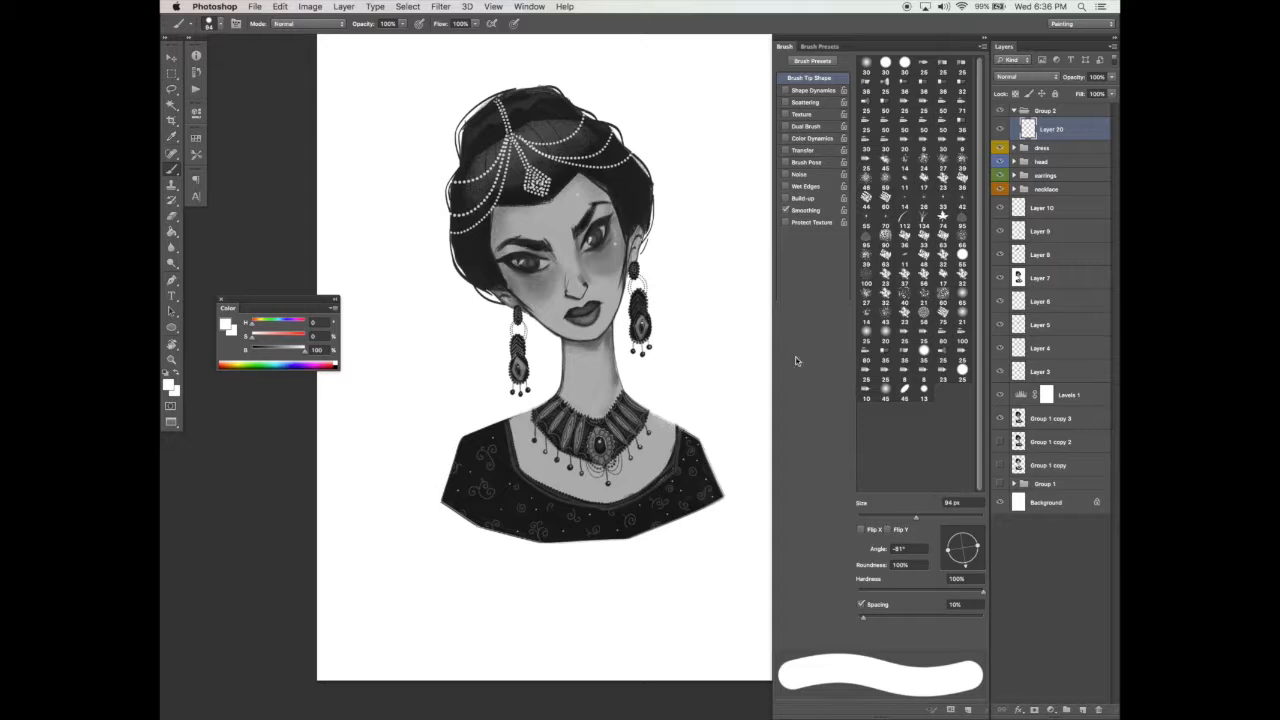
# Step: Enable Dual Brush for the current brush and increase the dual tip's size and spacing for a grainier stroke
pyautogui.click(812, 129)
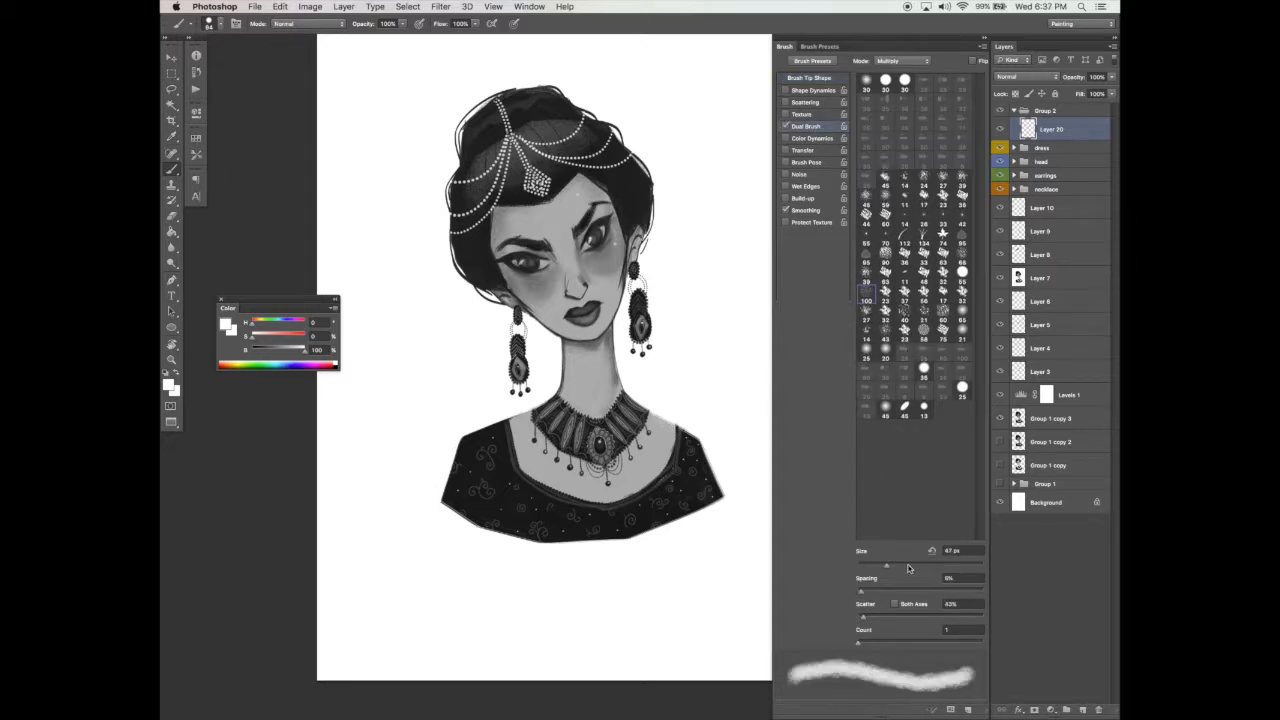
pyautogui.click(935, 566)
pyautogui.moveTo(866, 591); pyautogui.dragTo(877, 591)
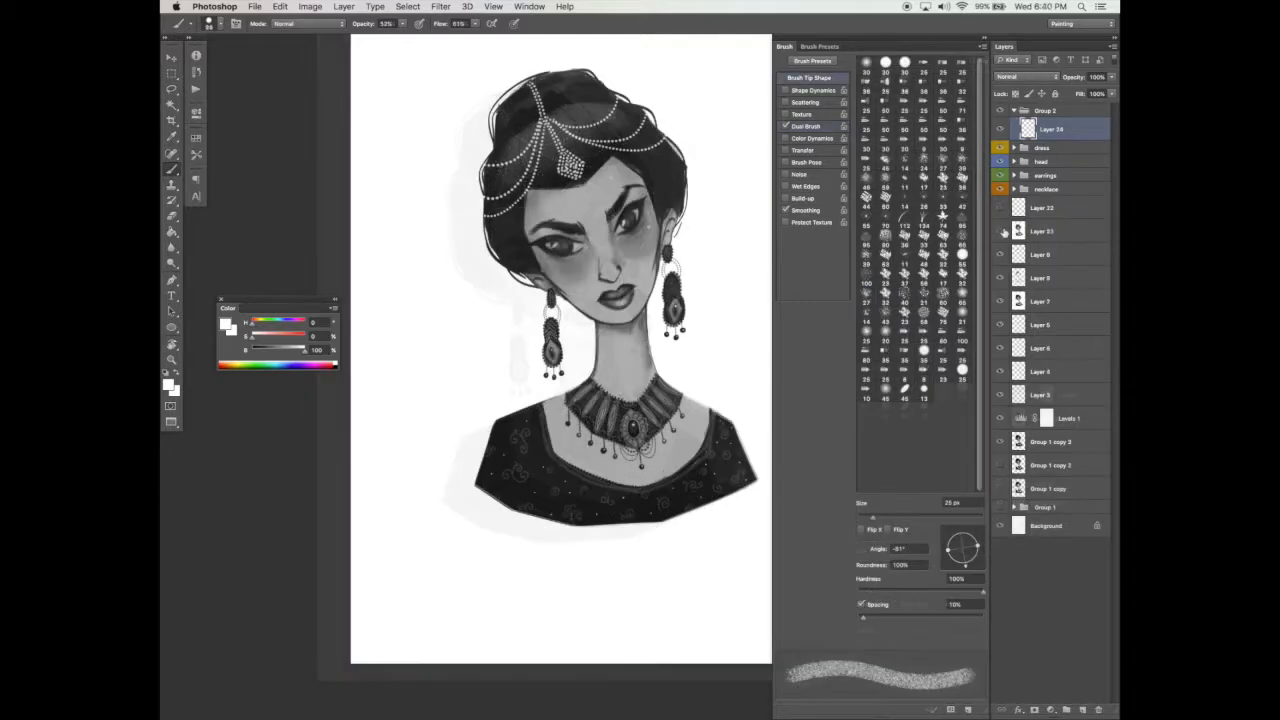
# Step: Show the hidden layers below the necklace group and set Layer 24's blend mode to Overlay
pyautogui.click(1001, 255)
pyautogui.click(1002, 251)
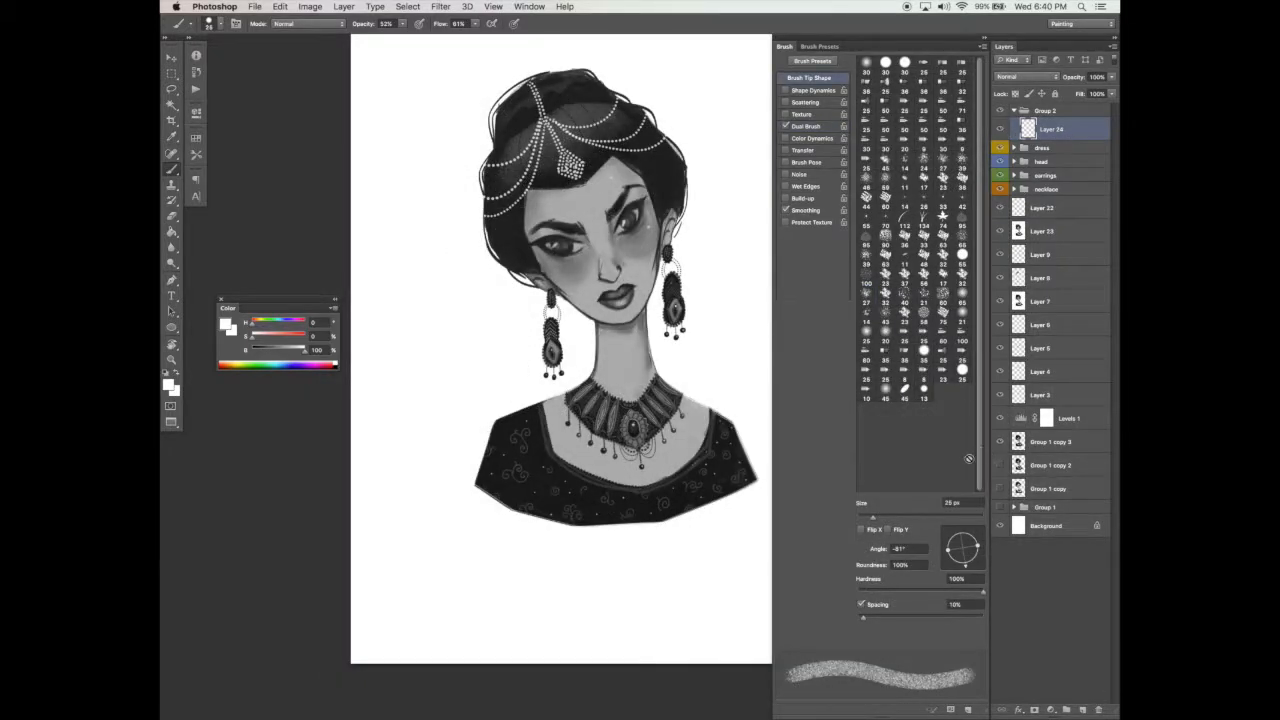
pyautogui.click(1045, 77)
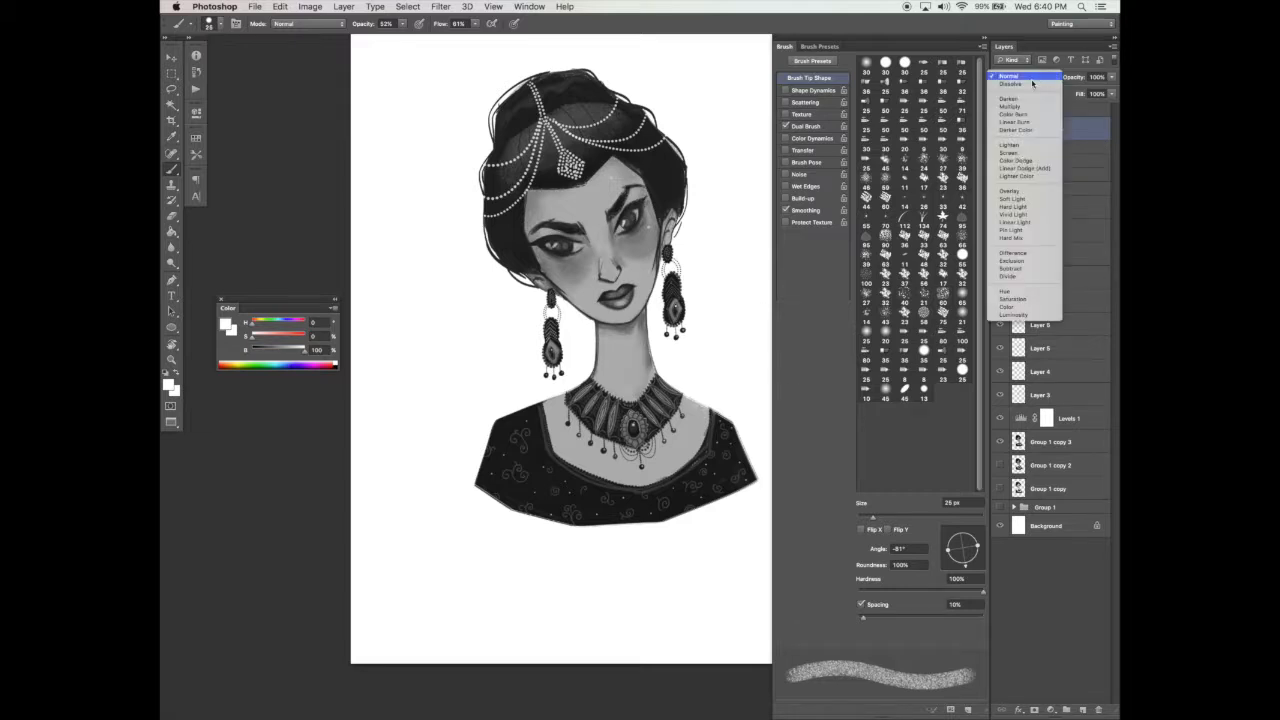
pyautogui.click(1030, 180)
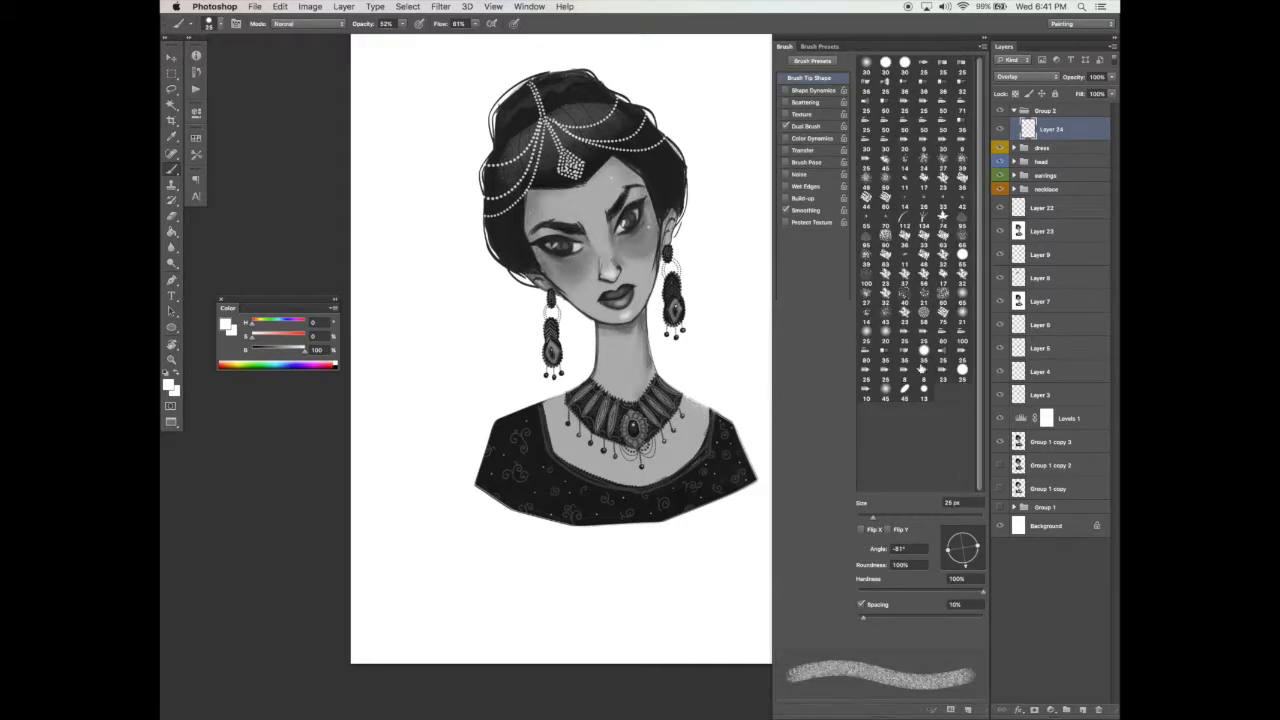
# Step: Add a new layer above Layer 24 and sample a grey from the woman's eye nearer the left earring
pyautogui.click(1084, 709)
pyautogui.press('z')
pyautogui.click(572, 209)
pyautogui.click(572, 209)
pyautogui.click(572, 209)
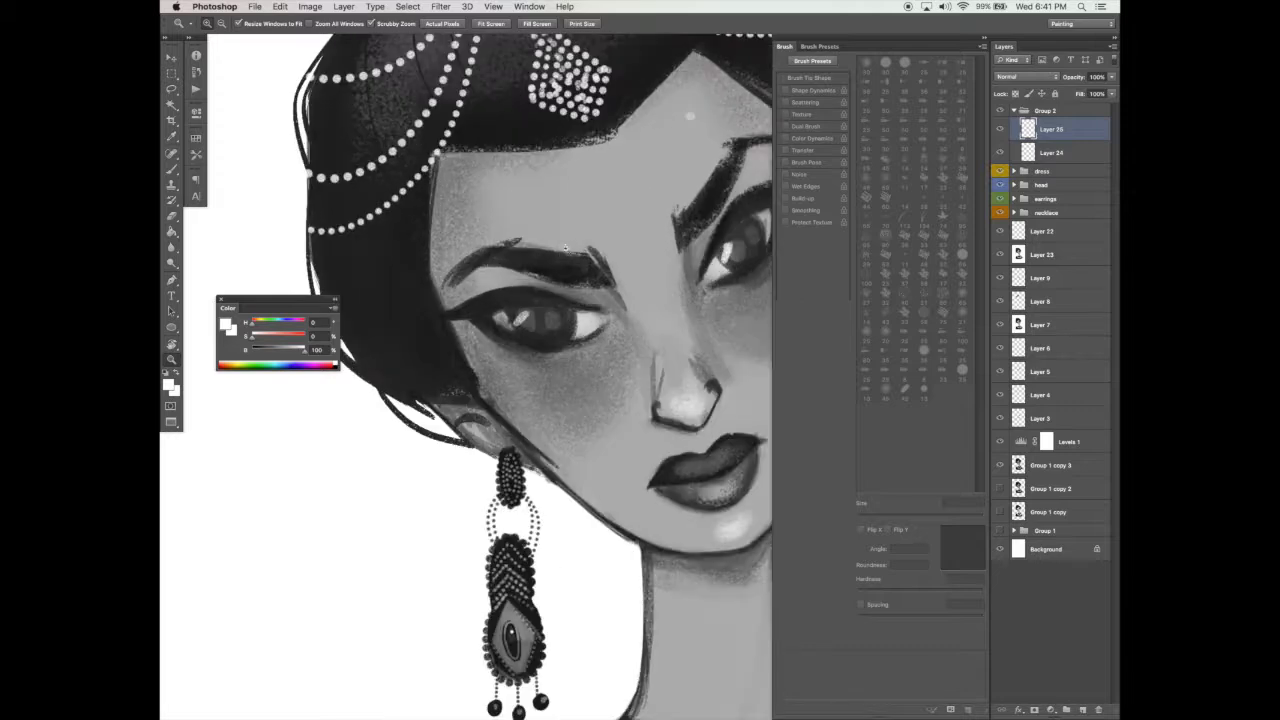
pyautogui.press('b')
pyautogui.keyDown('alt'); pyautogui.click(504, 300); pyautogui.keyUp('alt')
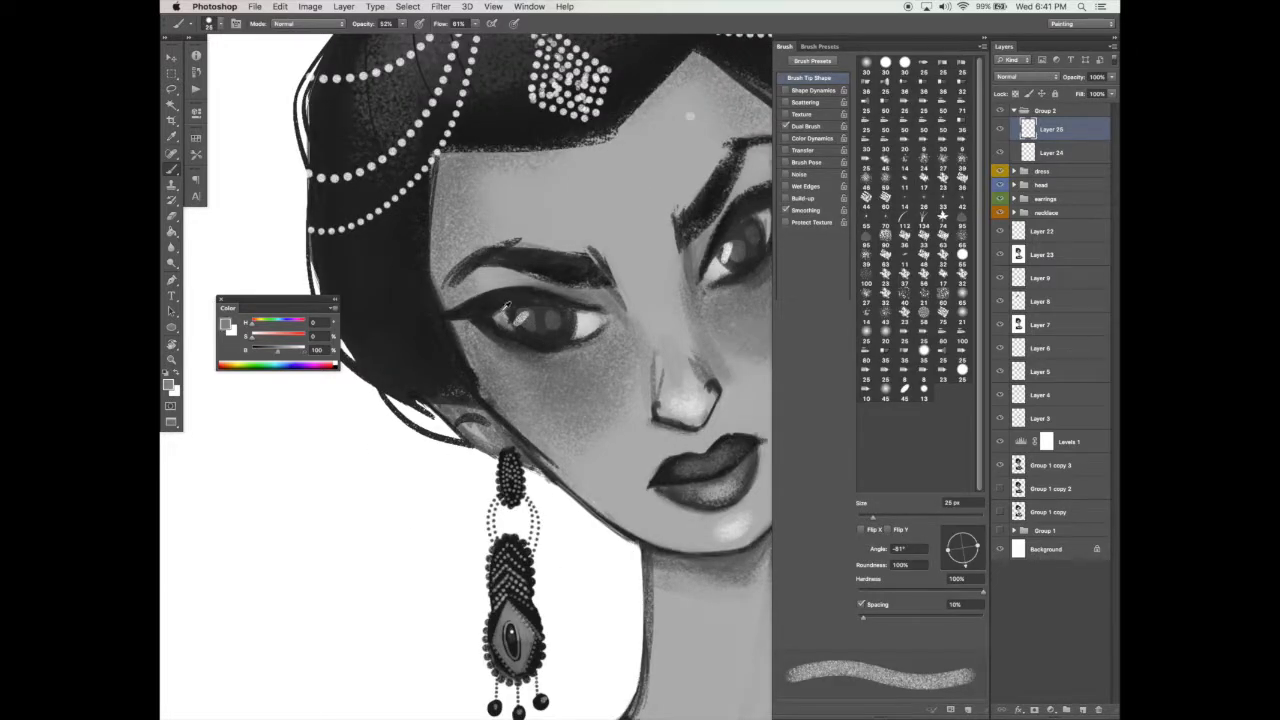
# Step: Enable Shape Dynamics for the brush and retouch the same eye with greys sampled around it
pyautogui.click(815, 91)
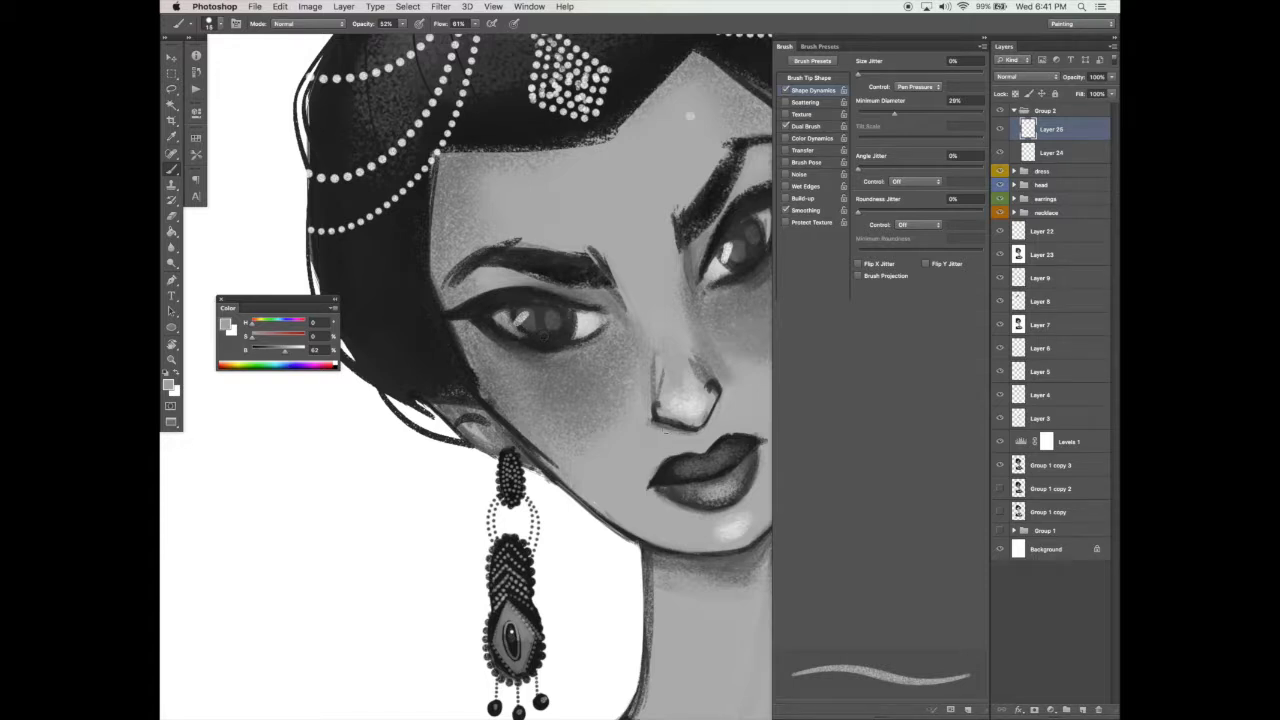
pyautogui.keyDown('alt'); pyautogui.click(572, 319); pyautogui.keyUp('alt')
pyautogui.keyDown('alt'); pyautogui.click(519, 330); pyautogui.keyUp('alt')
pyautogui.keyDown('alt'); pyautogui.click(509, 335); pyautogui.keyUp('alt')
pyautogui.keyDown('alt'); pyautogui.click(452, 305); pyautogui.keyUp('alt')
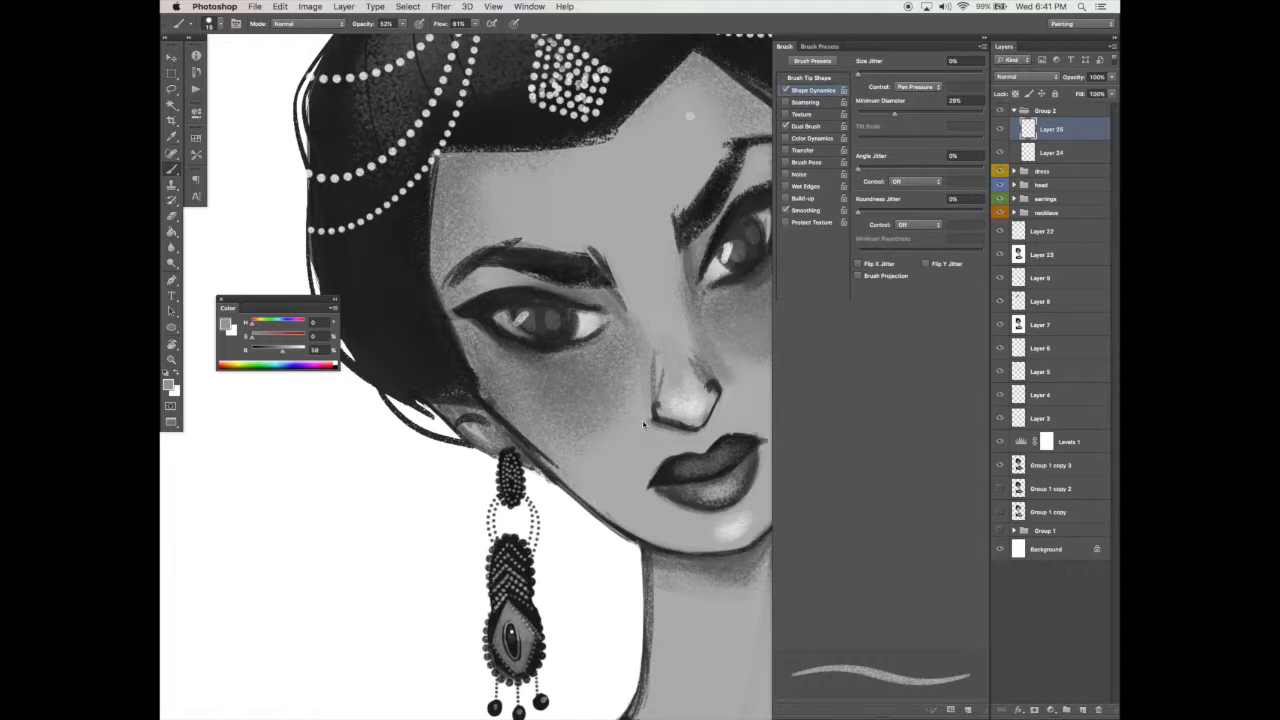
# Step: Retouch the shading around the eye corner and nose on the new layer, using tones sampled from the face
pyautogui.moveTo(643, 422); pyautogui.dragTo(651, 396)
pyautogui.keyDown('alt'); pyautogui.click(538, 266); pyautogui.keyUp('alt')
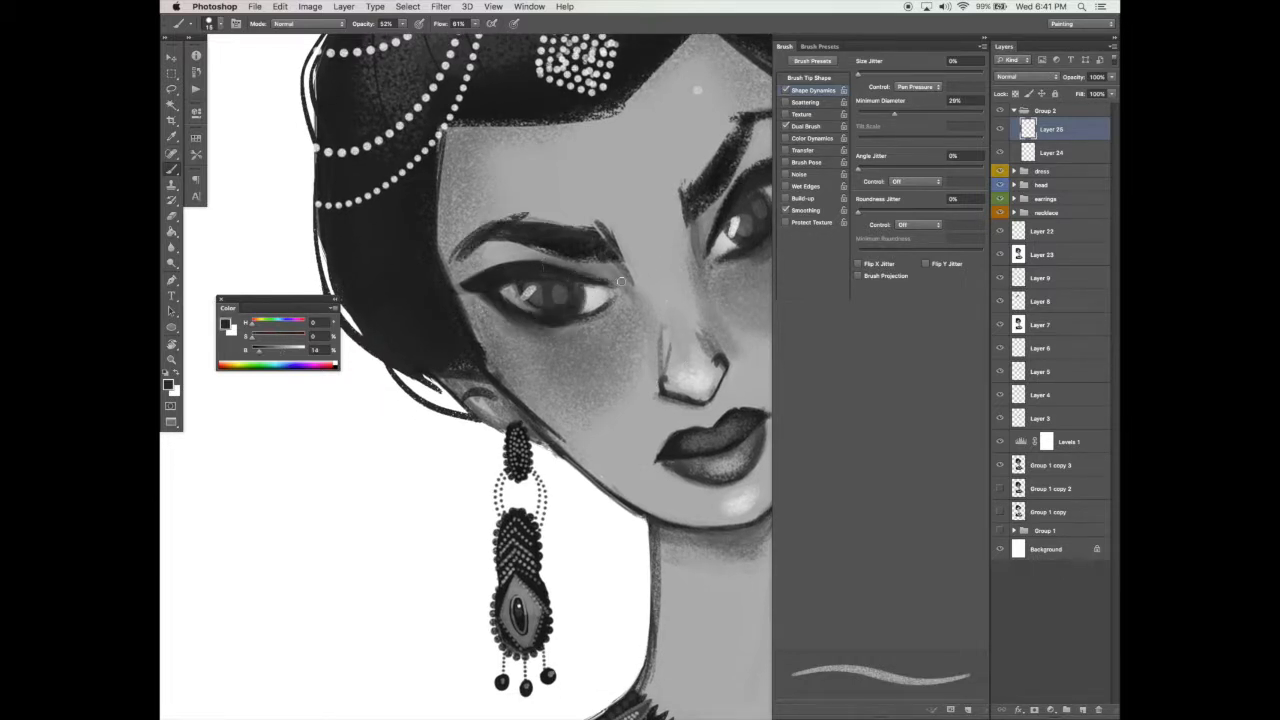
pyautogui.moveTo(638, 406); pyautogui.dragTo(646, 391)
pyautogui.keyDown('alt'); pyautogui.keyDown('super'); pyautogui.click(683, 395); pyautogui.keyUp('super'); pyautogui.keyUp('alt')
pyautogui.moveTo(718, 368); pyautogui.dragTo(697, 382)
pyautogui.keyDown('super'); pyautogui.click(698, 382); pyautogui.keyUp('super')
pyautogui.keyDown('alt'); pyautogui.click(678, 390); pyautogui.keyUp('alt')
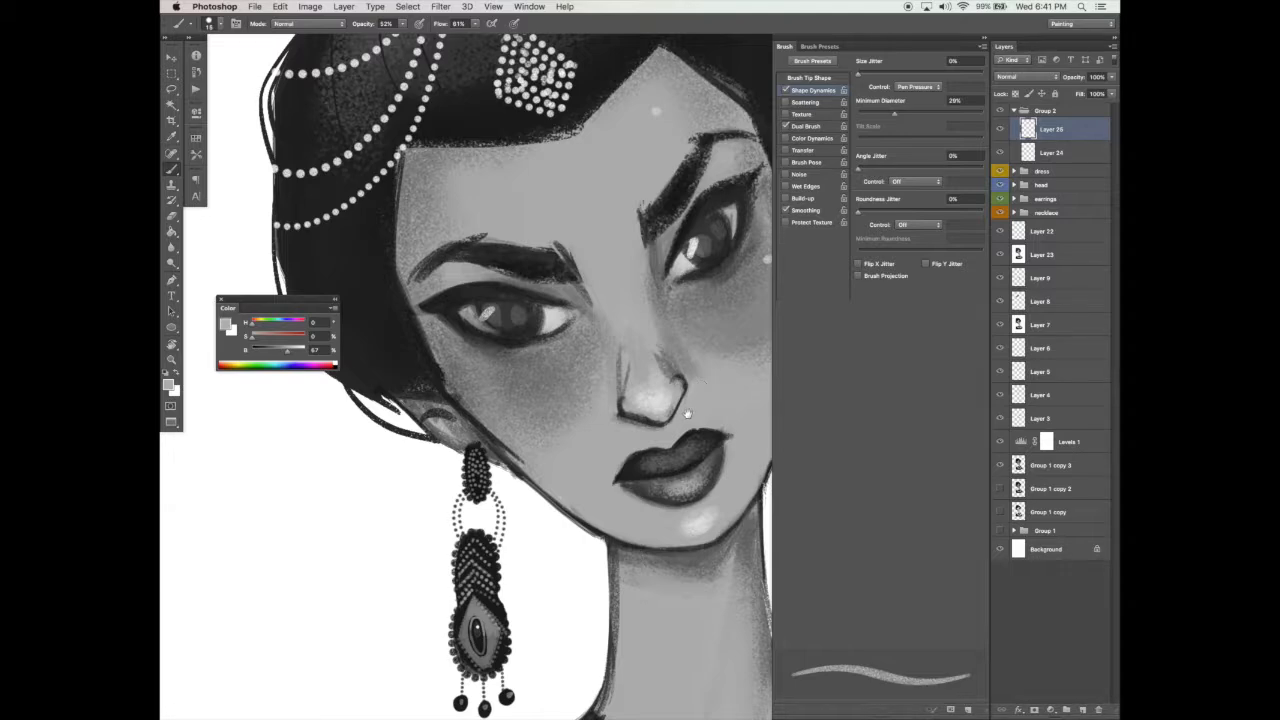
pyautogui.moveTo(689, 412); pyautogui.dragTo(696, 407)
pyautogui.keyDown('alt'); pyautogui.keyDown('super'); pyautogui.click(704, 393); pyautogui.keyUp('super'); pyautogui.keyUp('alt')
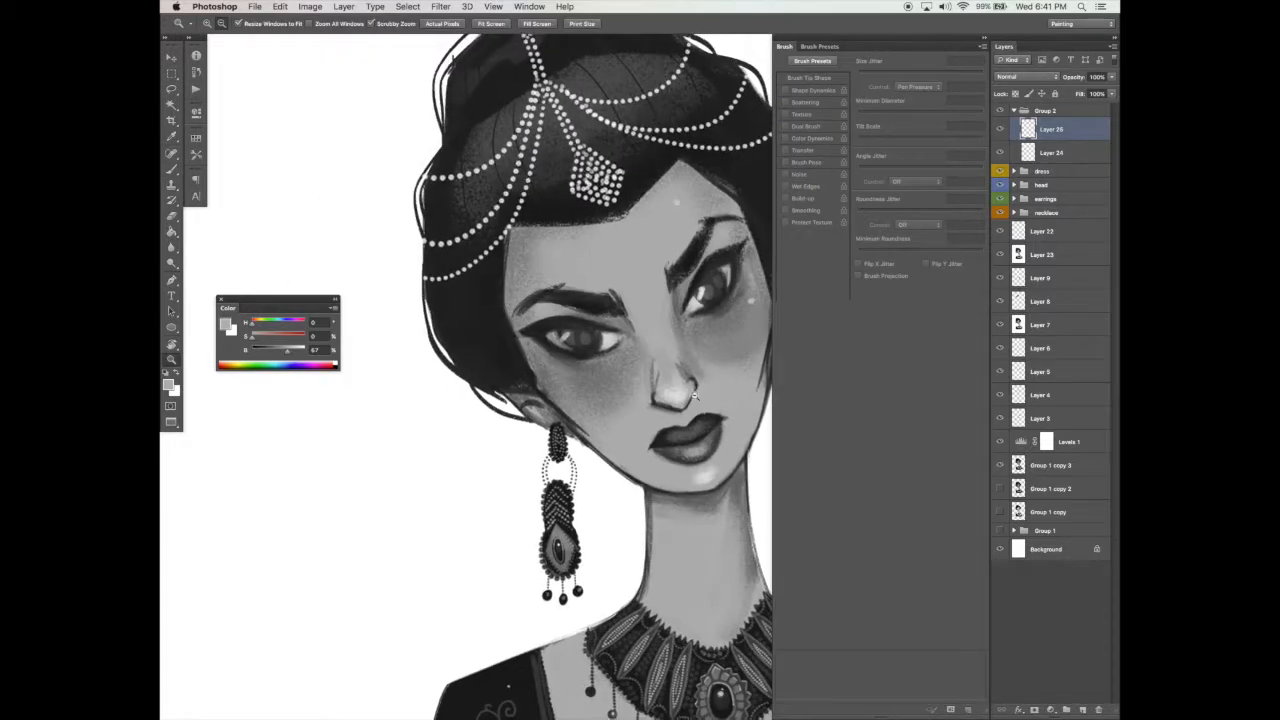
pyautogui.keyDown('alt'); pyautogui.keyDown('super'); pyautogui.click(694, 397); pyautogui.keyUp('super'); pyautogui.keyUp('alt')
pyautogui.keyDown('alt'); pyautogui.keyDown('super'); pyautogui.click(654, 470); pyautogui.keyUp('super'); pyautogui.keyUp('alt')
pyautogui.moveTo(654, 470)
pyautogui.mouseDown()
pyautogui.moveTo(628, 396)
pyautogui.moveTo(640, 410)
pyautogui.mouseUp()
# Step: Set the Dual Brush spacing to 10% and raise the brush opacity and flow to 100%
pyautogui.moveTo(868, 592); pyautogui.dragTo(862, 592)
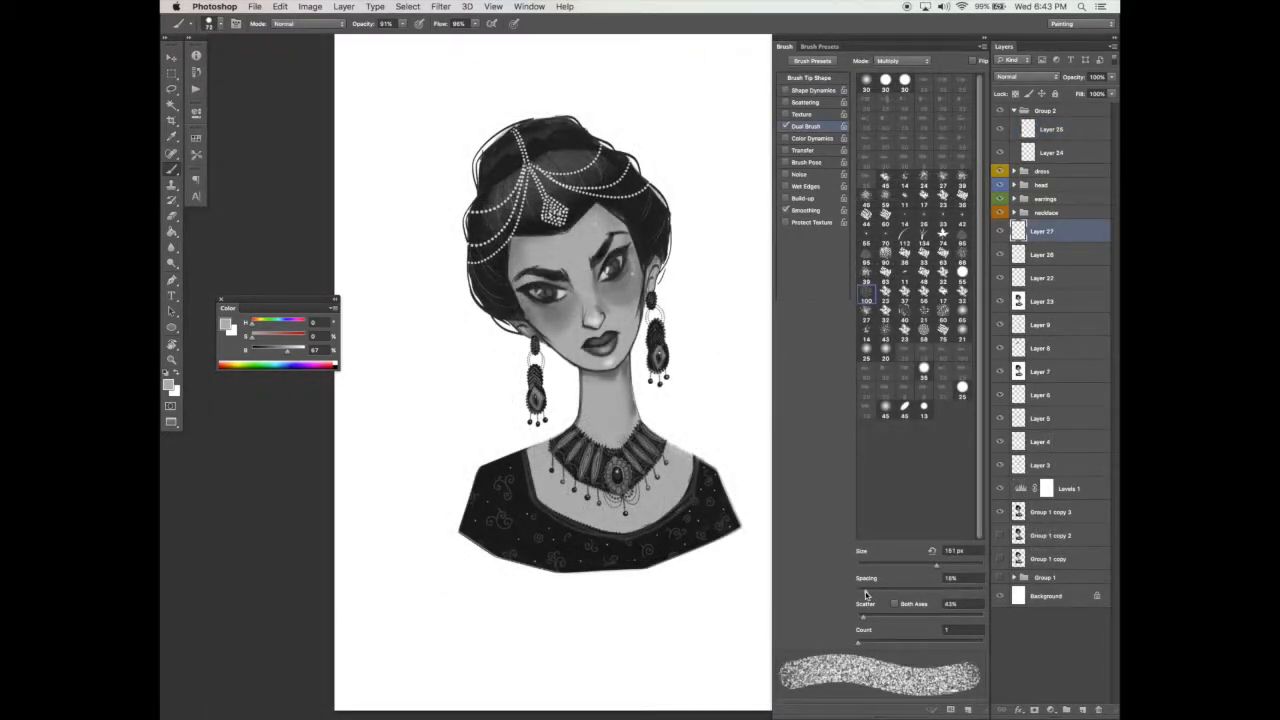
pyautogui.click(403, 25)
pyautogui.click(416, 35)
pyautogui.click(478, 25)
pyautogui.moveTo(477, 35); pyautogui.dragTo(498, 36)
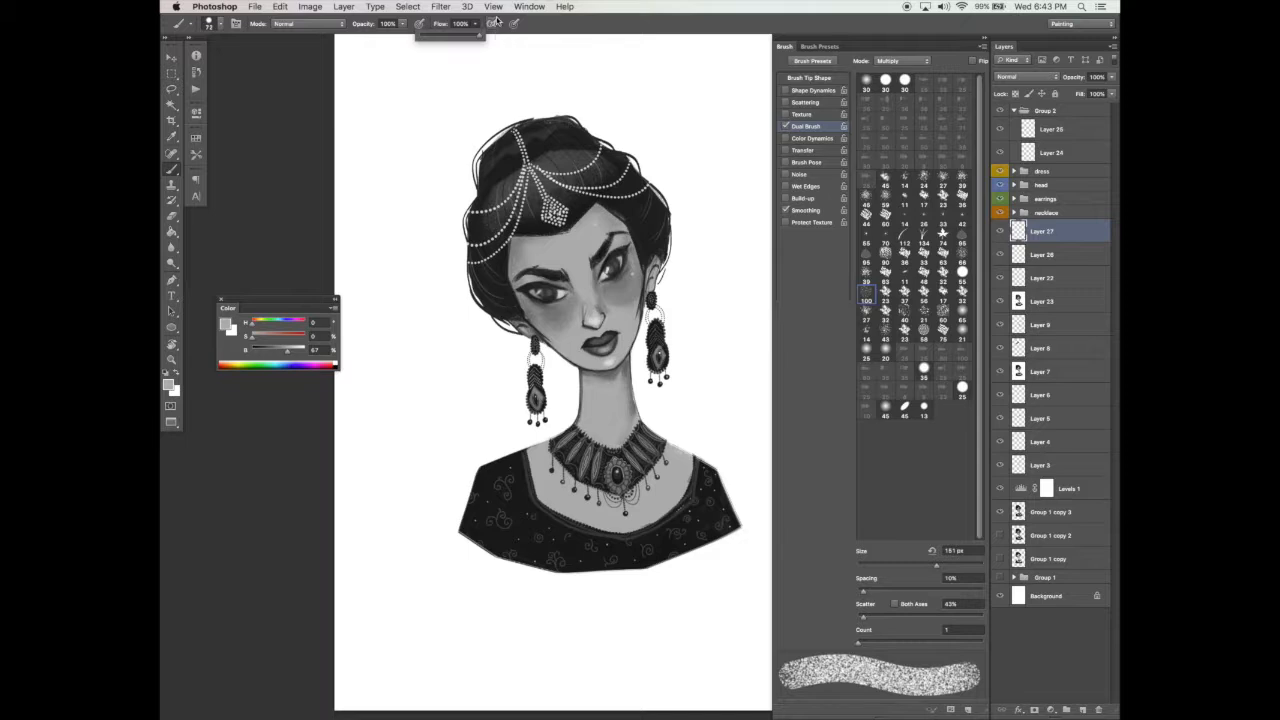
# Step: Paint the first grey veil strokes on Layer 27, beside the left earring from the hair down to the shoulder
pyautogui.moveTo(478, 457); pyautogui.dragTo(479, 300)
pyautogui.moveTo(497, 367); pyautogui.dragTo(502, 401)
pyautogui.scroll(-1, 501, 350)
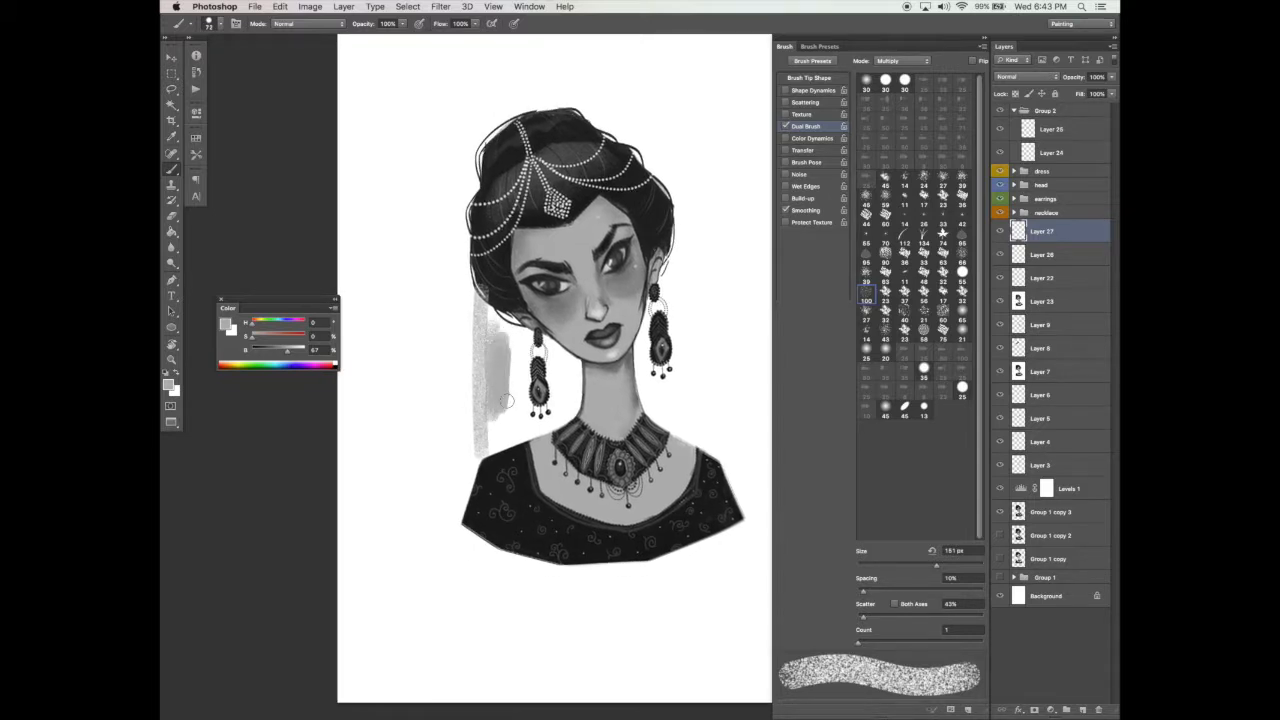
# Step: Set Layer 27's blend mode to Multiply and its opacity to 51%
pyautogui.click(1027, 78)
pyautogui.click(1016, 110)
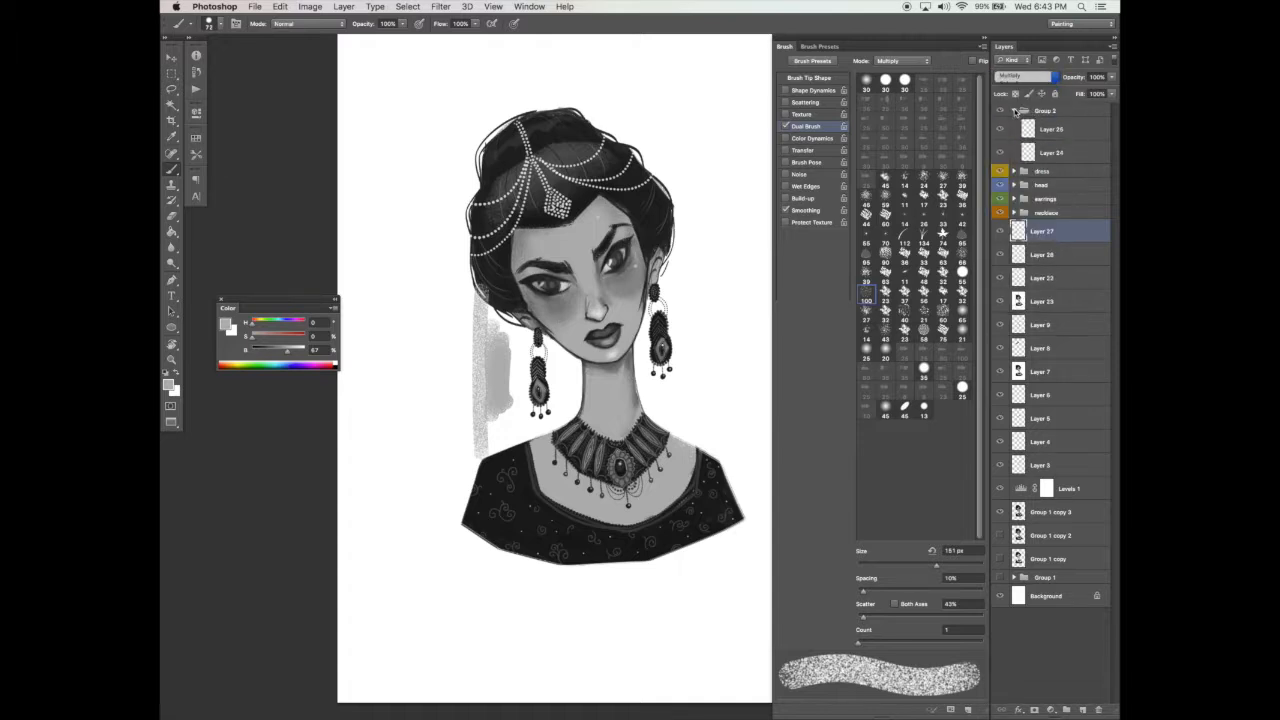
pyautogui.click(1112, 78)
pyautogui.click(1083, 92)
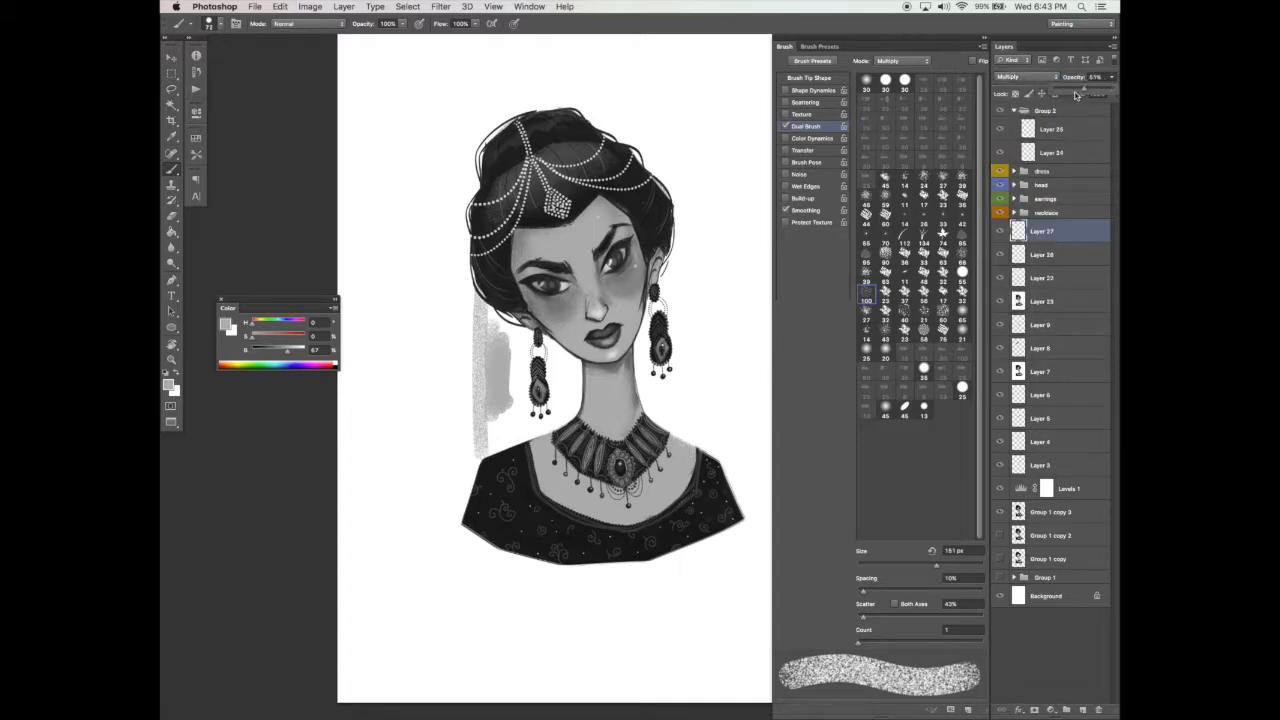
# Step: Fill the veil area between the left shoulder, neck and hair, widening it outward toward the shoulder tip
pyautogui.moveTo(480, 400)
pyautogui.mouseDown()
pyautogui.moveTo(498, 413)
pyautogui.moveTo(514, 330)
pyautogui.moveTo(542, 360)
pyautogui.moveTo(570, 362)
pyautogui.moveTo(577, 398)
pyautogui.mouseUp()
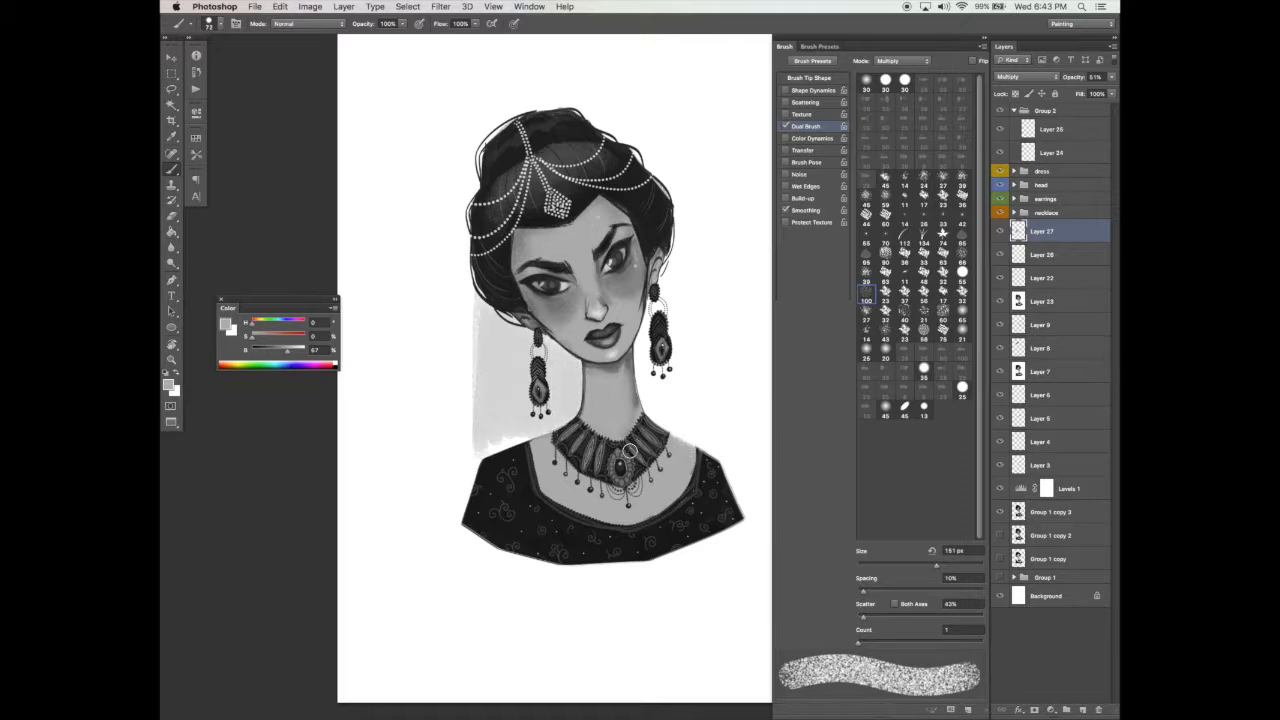
pyautogui.moveTo(488, 162); pyautogui.dragTo(460, 452)
pyautogui.moveTo(478, 270)
pyautogui.mouseDown()
pyautogui.moveTo(462, 510)
pyautogui.moveTo(462, 320)
pyautogui.moveTo(477, 360)
pyautogui.mouseUp()
pyautogui.moveTo(470, 460)
pyautogui.mouseDown()
pyautogui.moveTo(498, 445)
pyautogui.moveTo(480, 467)
pyautogui.mouseUp()
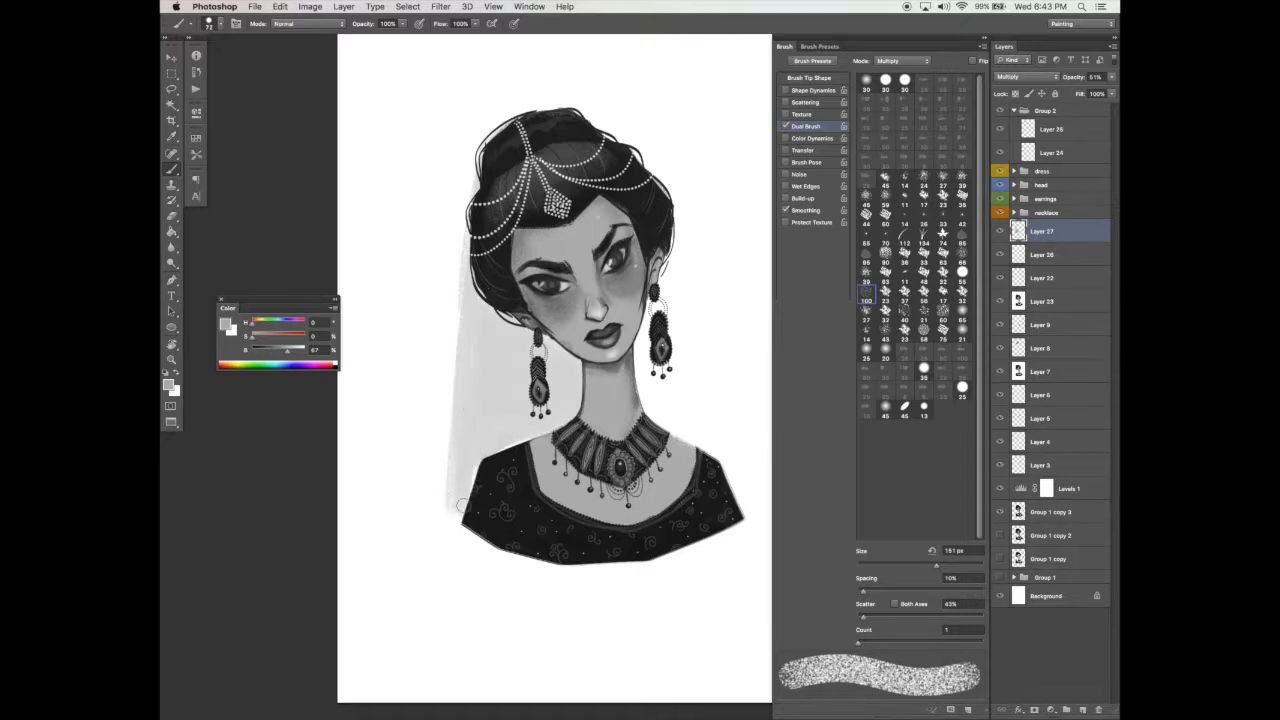
# Step: Paint the veil on the right side of the head, from the hair down to the shoulder tip
pyautogui.hscroll(5, 646, 423)
pyautogui.scroll(2, 646, 423)
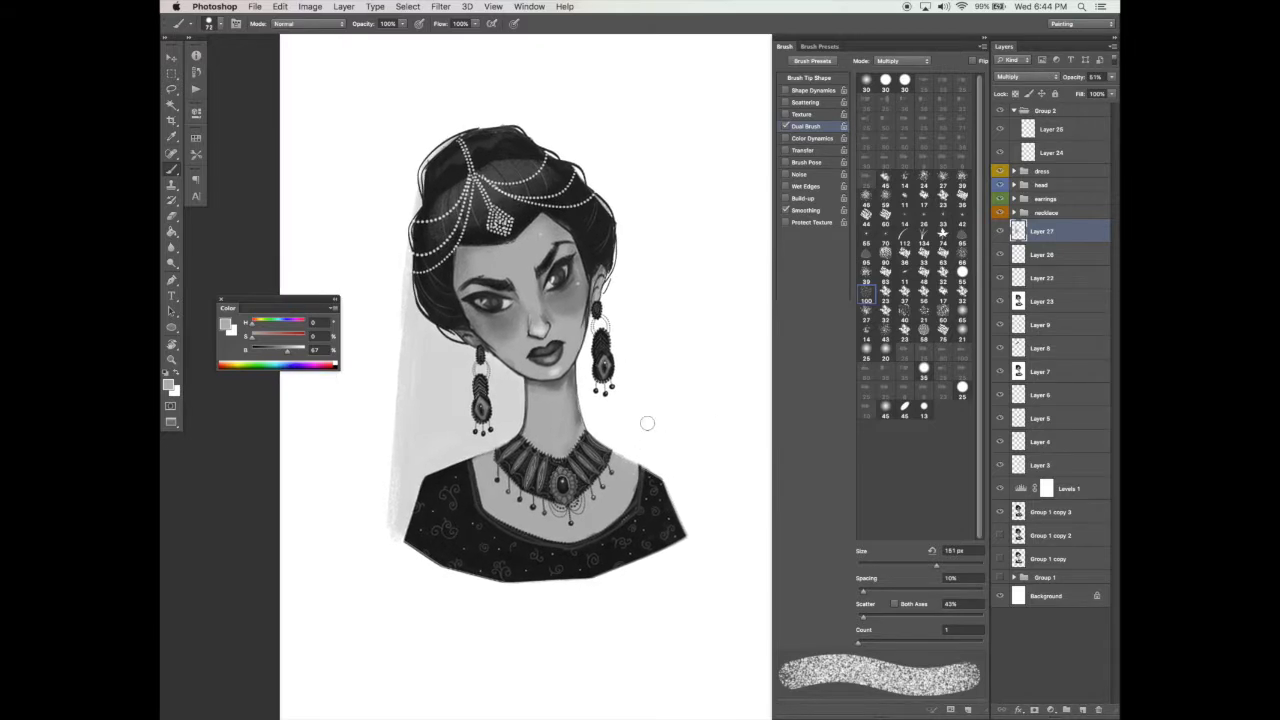
pyautogui.moveTo(614, 291)
pyautogui.mouseDown()
pyautogui.moveTo(612, 272)
pyautogui.moveTo(608, 395)
pyautogui.moveTo(594, 320)
pyautogui.moveTo(585, 408)
pyautogui.moveTo(605, 450)
pyautogui.moveTo(620, 360)
pyautogui.moveTo(620, 410)
pyautogui.mouseUp()
pyautogui.moveTo(617, 228); pyautogui.dragTo(642, 466)
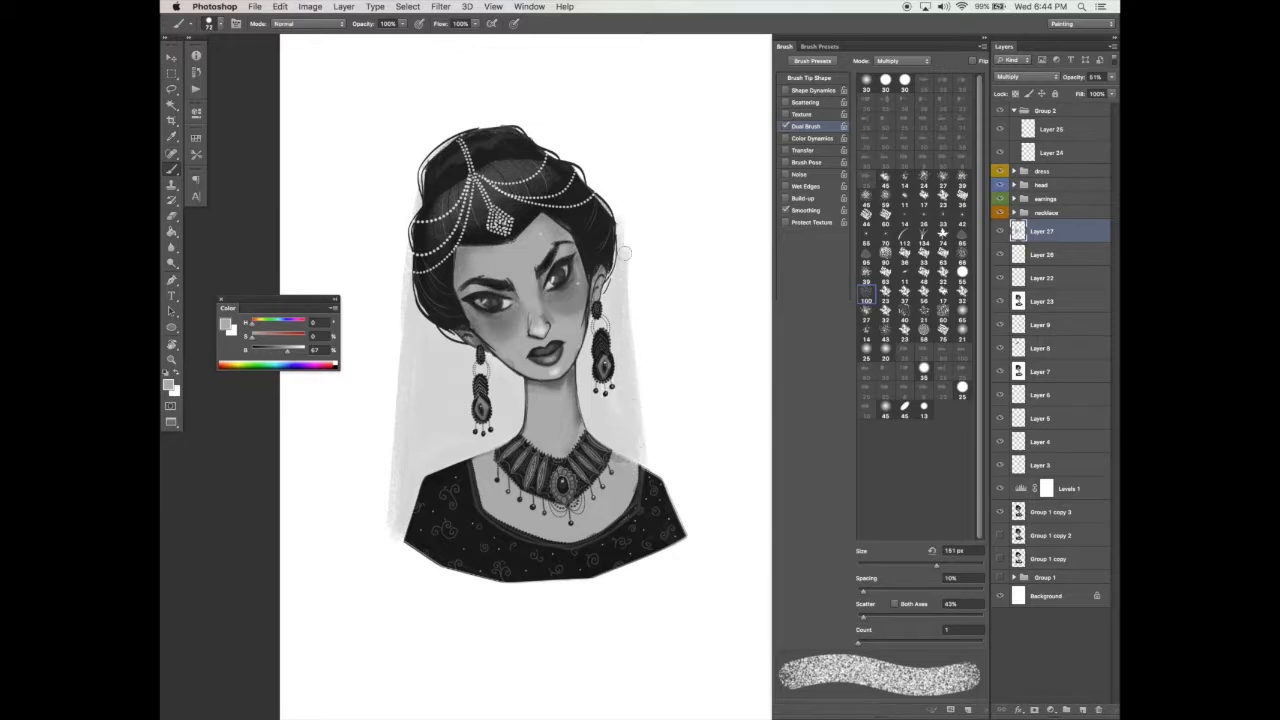
pyautogui.moveTo(612, 218)
pyautogui.mouseDown()
pyautogui.moveTo(652, 472)
pyautogui.moveTo(657, 417)
pyautogui.moveTo(682, 503)
pyautogui.mouseUp()
pyautogui.moveTo(700, 350); pyautogui.dragTo(725, 234)
pyautogui.moveTo(723, 336); pyautogui.dragTo(759, 408)
pyautogui.press('Tab')
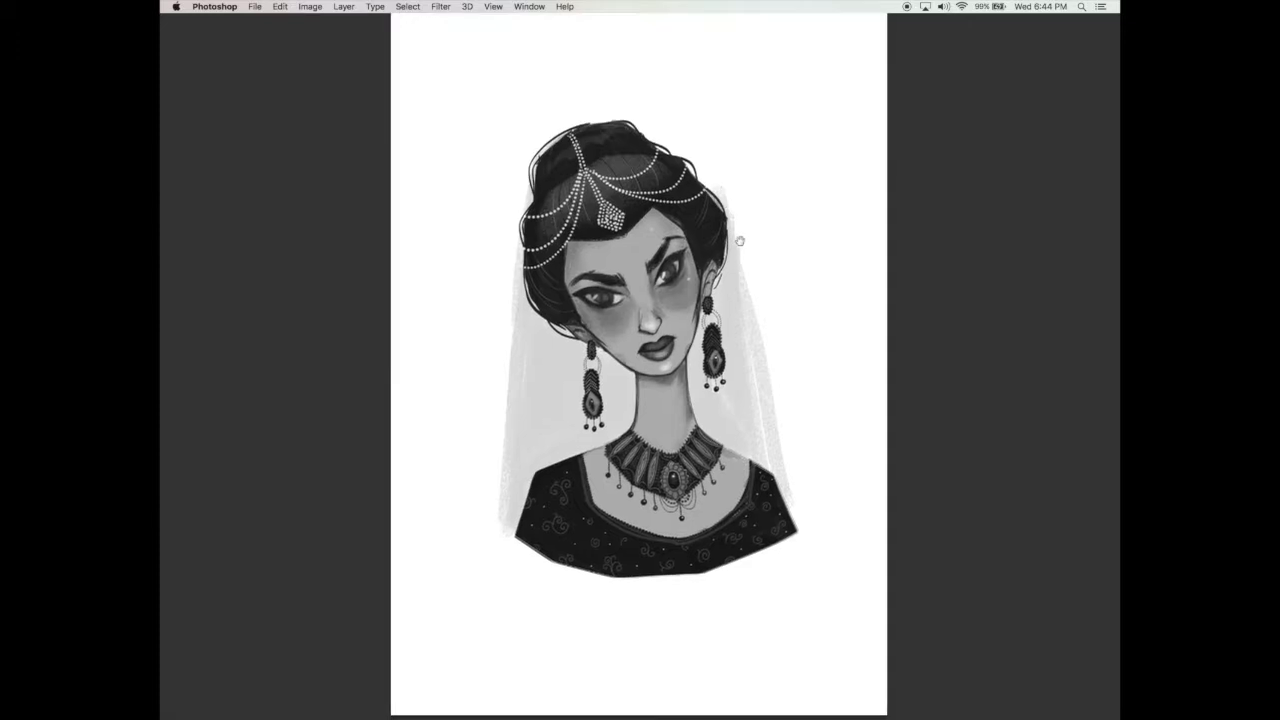
pyautogui.click(736, 245)
pyautogui.moveTo(748, 230)
pyautogui.mouseDown()
pyautogui.moveTo(765, 132)
pyautogui.moveTo(766, 320)
pyautogui.moveTo(732, 108)
pyautogui.moveTo(808, 506)
pyautogui.mouseUp()
# Step: Adjust the eraser's brush tip and clean up the veil's outer edges on both sides of the head
pyautogui.press('e')
pyautogui.moveTo(745, 80); pyautogui.dragTo(766, 184)
pyautogui.moveTo(870, 421); pyautogui.dragTo(866, 425)
pyautogui.press('Tab')
pyautogui.press('Tab')
pyautogui.press('Tab')
pyautogui.click(812, 77)
pyautogui.click(914, 264)
pyautogui.press('Tab')
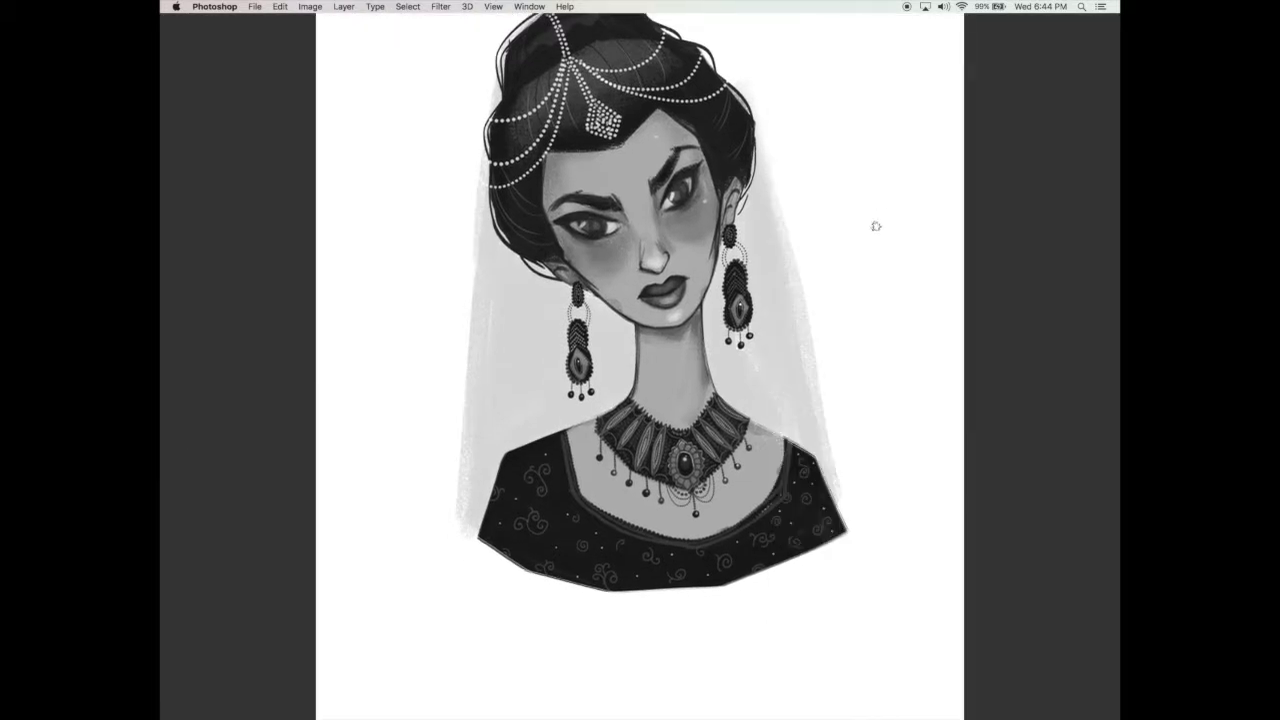
pyautogui.moveTo(761, 132); pyautogui.dragTo(846, 516)
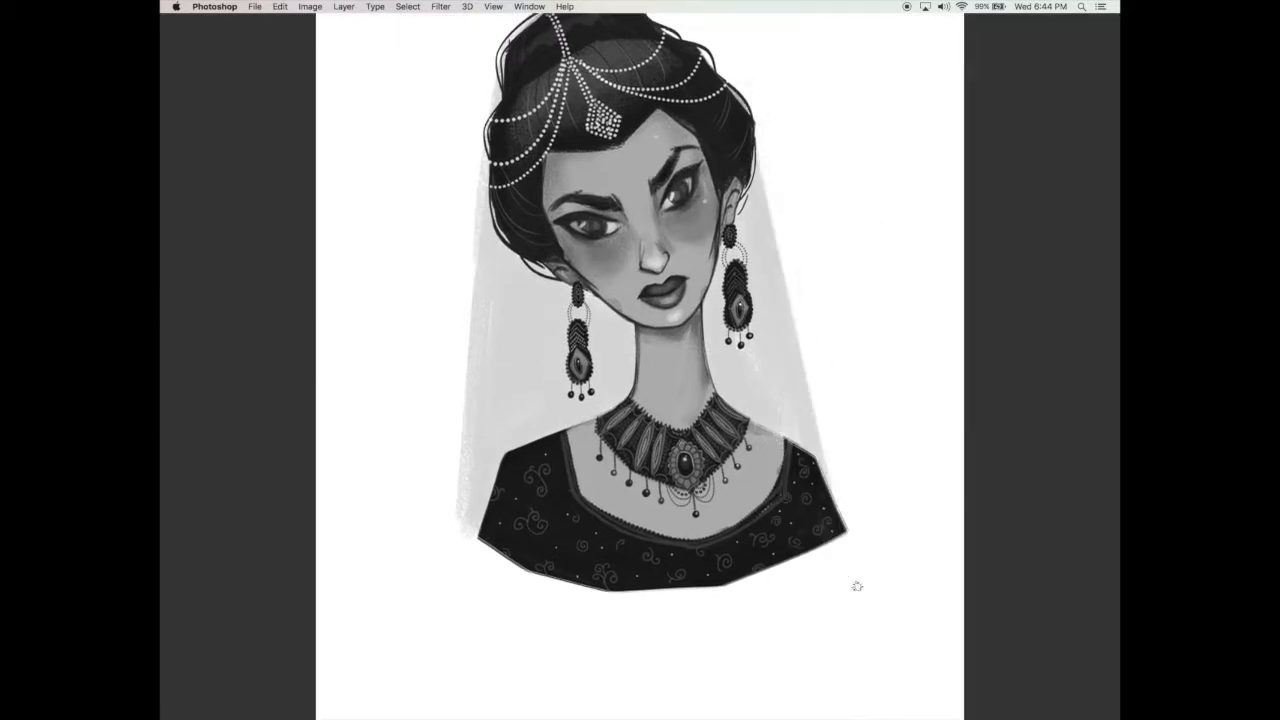
pyautogui.moveTo(493, 90); pyautogui.dragTo(487, 150)
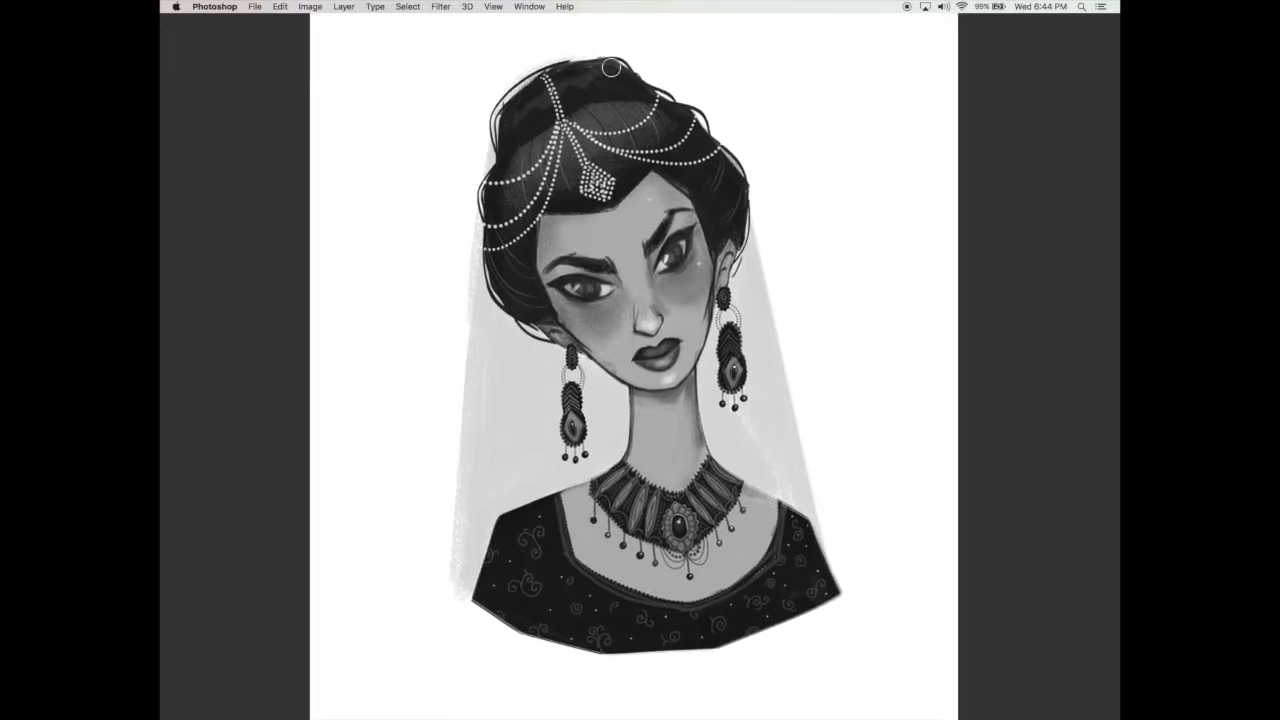
# Step: Extend the veil on the right side outward past the shoulder and fill the area beneath the right earring
pyautogui.moveTo(758, 238)
pyautogui.mouseDown()
pyautogui.moveTo(826, 560)
pyautogui.moveTo(850, 596)
pyautogui.mouseUp()
pyautogui.moveTo(805, 410)
pyautogui.mouseDown()
pyautogui.moveTo(803, 391)
pyautogui.moveTo(828, 542)
pyautogui.mouseUp()
pyautogui.moveTo(746, 398); pyautogui.dragTo(786, 498)
# Step: Erase the veil's lower ends beside both shoulders to give them clean slanted edges
pyautogui.press('e')
pyautogui.moveTo(857, 564)
pyautogui.mouseDown()
pyautogui.moveTo(832, 594)
pyautogui.moveTo(870, 592)
pyautogui.mouseUp()
pyautogui.moveTo(428, 539); pyautogui.dragTo(517, 620)
pyautogui.scroll(-2, 484, 198)
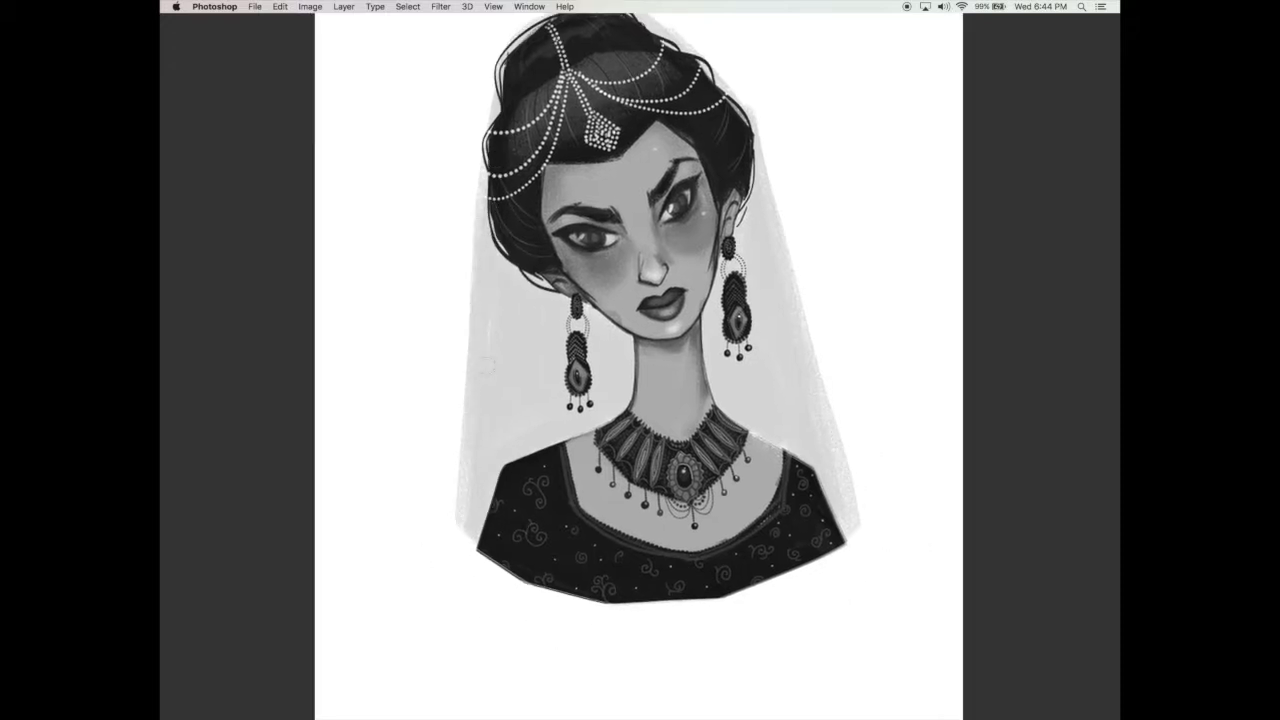
pyautogui.hscroll(-2, 591, 440)
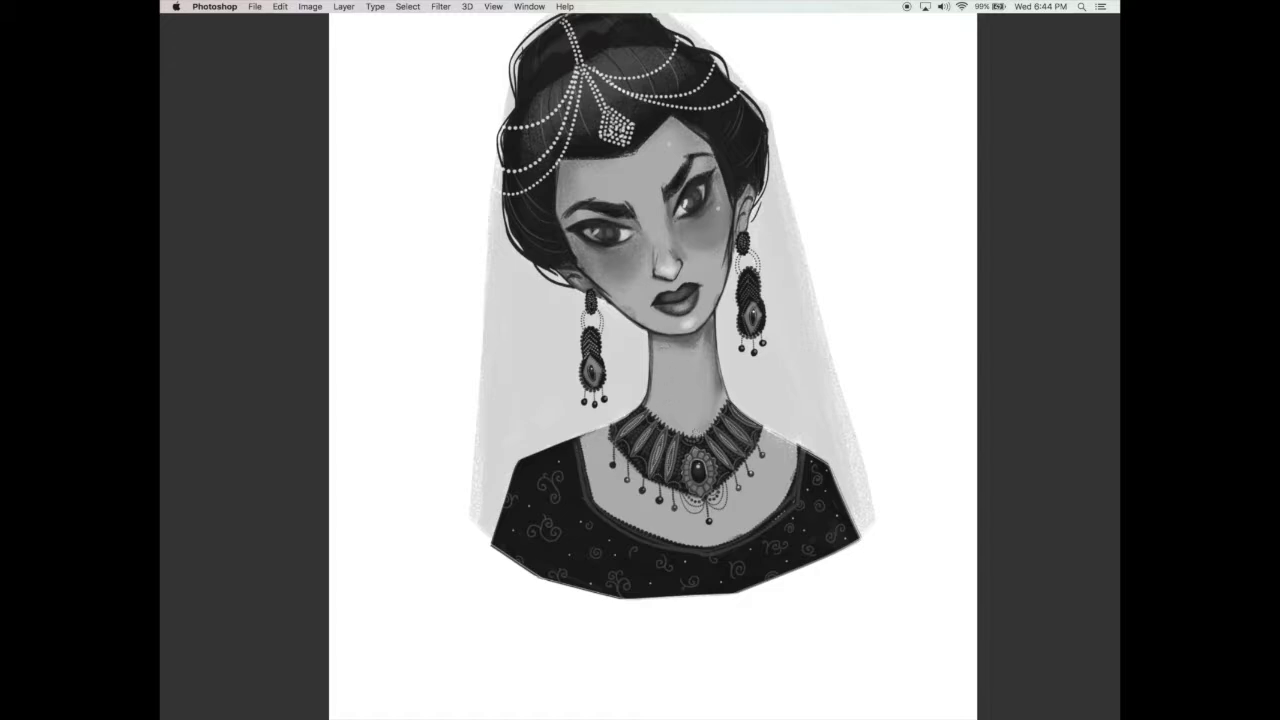
pyautogui.scroll(1, 791, 462)
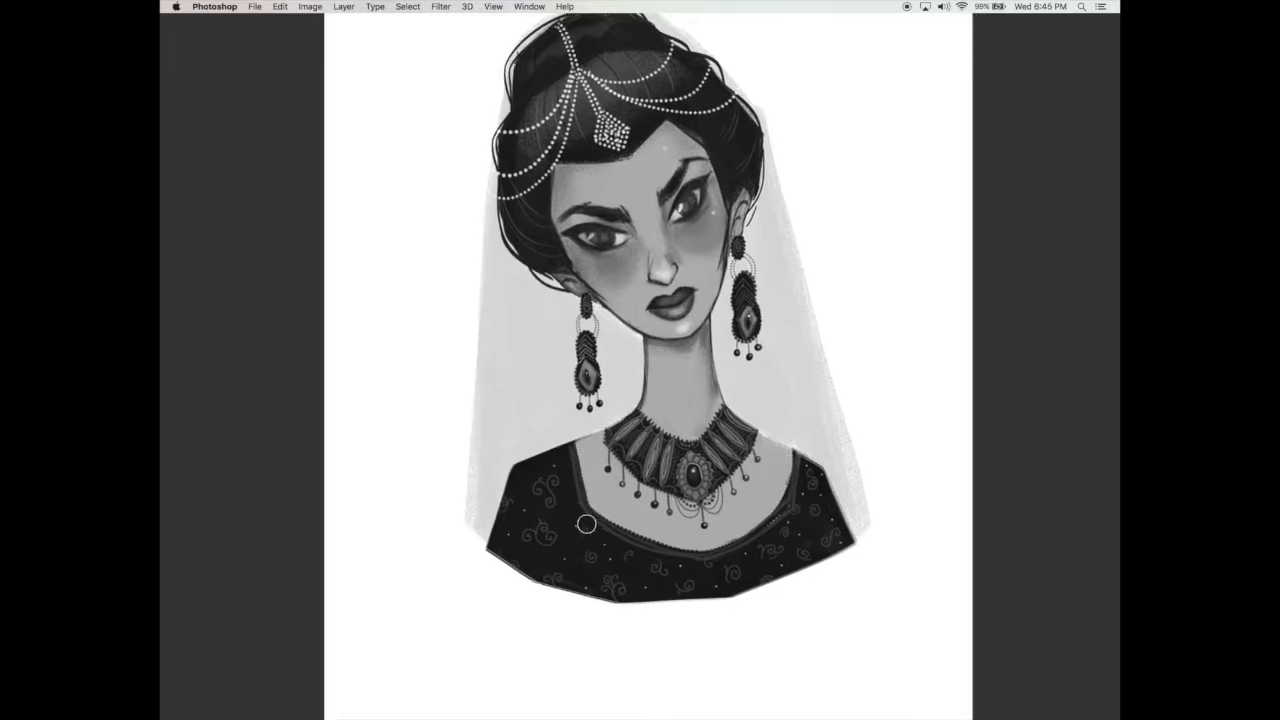
# Step: Sample the veil's grey beside the neck and set the brush colour's brightness to 59%
pyautogui.press('Tab')
pyautogui.press('Tab')
pyautogui.scroll(-1, 610, 345)
pyautogui.press('Tab')
pyautogui.moveTo(628, 358)
pyautogui.mouseDown()
pyautogui.moveTo(619, 394)
pyautogui.moveTo(625, 325)
pyautogui.mouseUp()
pyautogui.press('super+z')
pyautogui.keyDown('alt'); pyautogui.click(625, 358); pyautogui.keyUp('alt')
pyautogui.click(284, 353)
pyautogui.press('Tab')
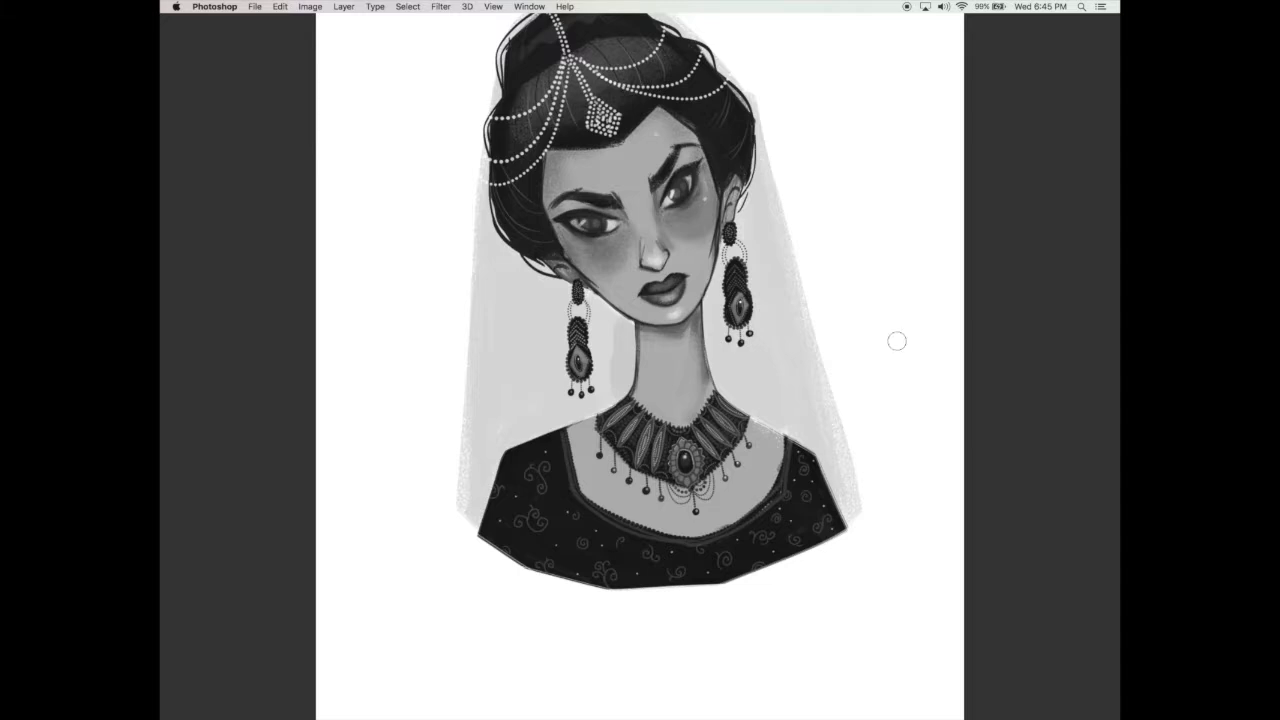
# Step: Load Layer 27's painted area as a selection and hide the selection outline
pyautogui.press('Tab')
pyautogui.keyDown('super'); pyautogui.click(1018, 232); pyautogui.keyUp('super')
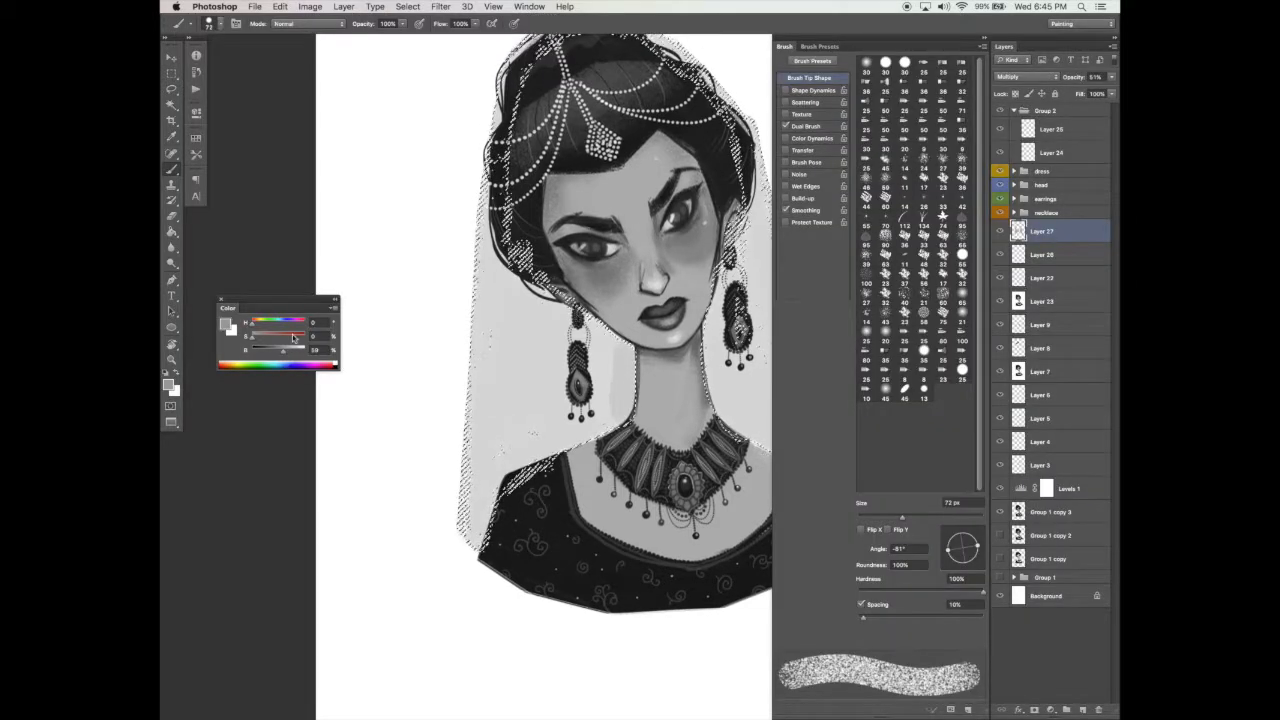
pyautogui.press('Tab')
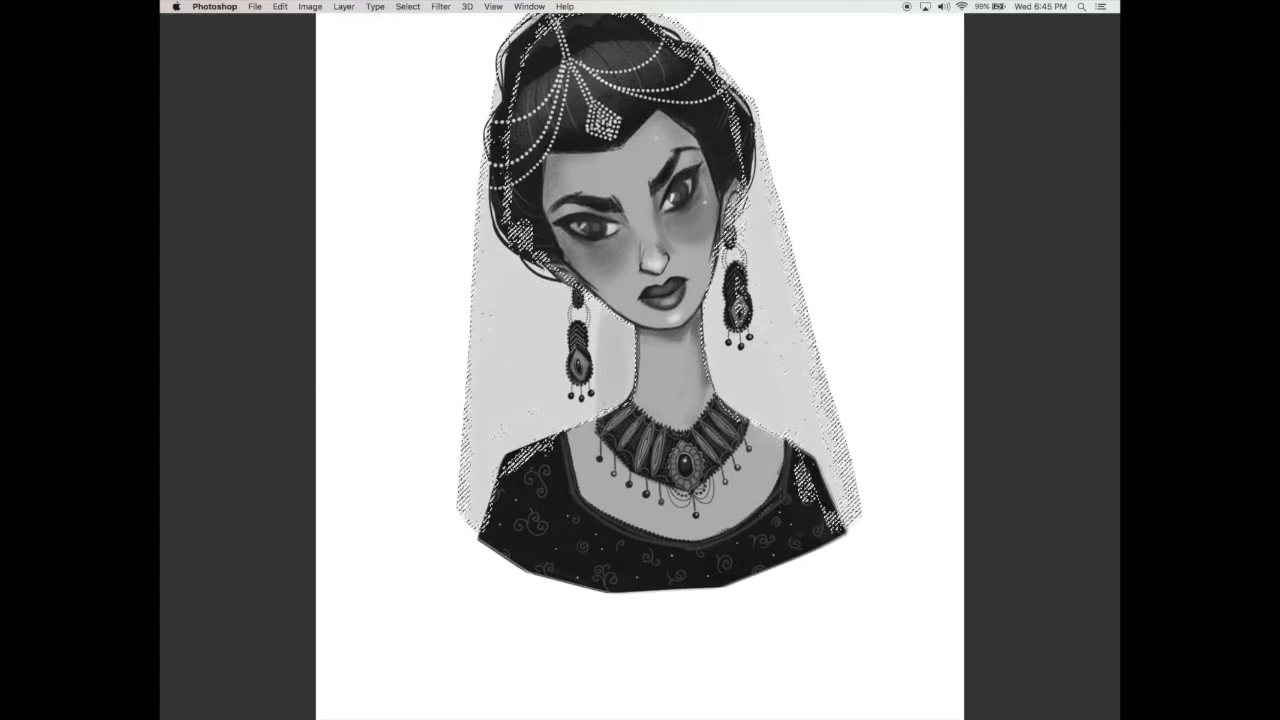
pyautogui.press('super+h')
# Step: Paint darker grey shading on the inner veil beside the neck and earrings, leaving lighter outer bands
pyautogui.moveTo(602, 303)
pyautogui.mouseDown()
pyautogui.moveTo(584, 400)
pyautogui.moveTo(576, 316)
pyautogui.moveTo(561, 334)
pyautogui.moveTo(548, 451)
pyautogui.mouseUp()
pyautogui.moveTo(504, 165); pyautogui.dragTo(495, 490)
pyautogui.moveTo(515, 258)
pyautogui.mouseDown()
pyautogui.moveTo(510, 469)
pyautogui.moveTo(538, 440)
pyautogui.moveTo(546, 282)
pyautogui.mouseUp()
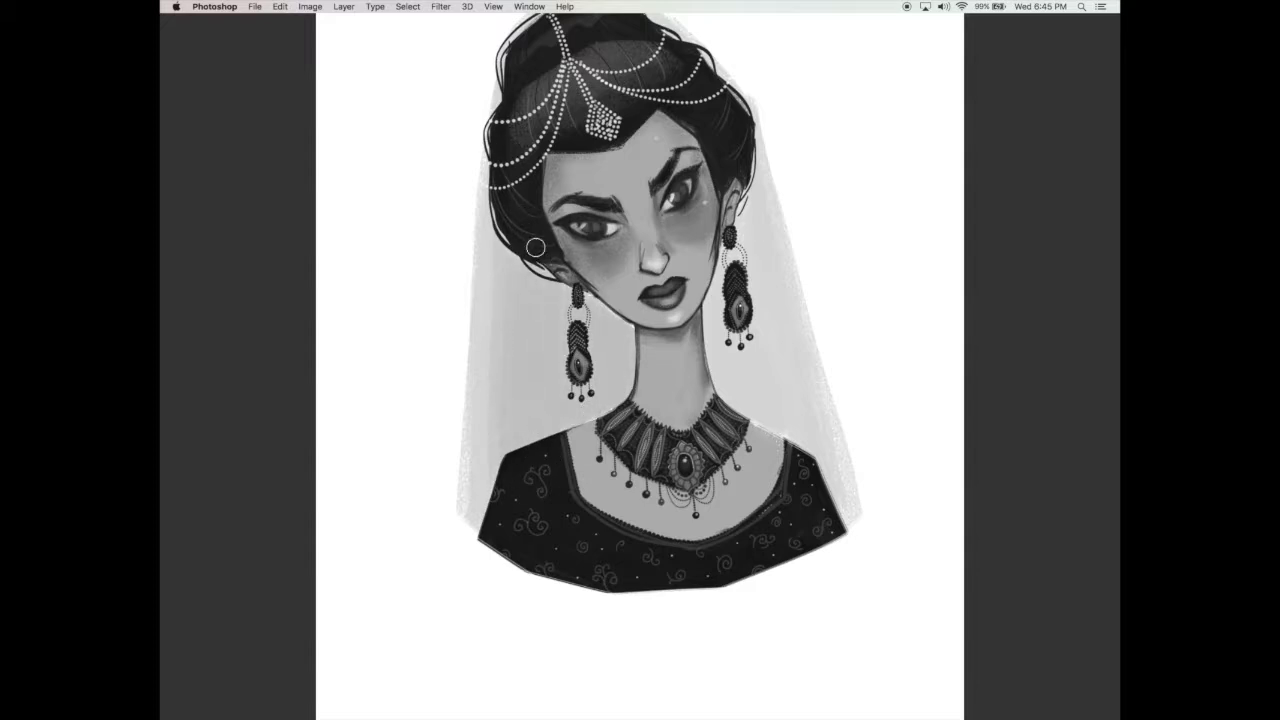
pyautogui.moveTo(742, 301)
pyautogui.mouseDown()
pyautogui.moveTo(764, 422)
pyautogui.moveTo(719, 262)
pyautogui.mouseUp()
pyautogui.moveTo(719, 262)
pyautogui.mouseDown()
pyautogui.moveTo(718, 390)
pyautogui.moveTo(709, 310)
pyautogui.mouseUp()
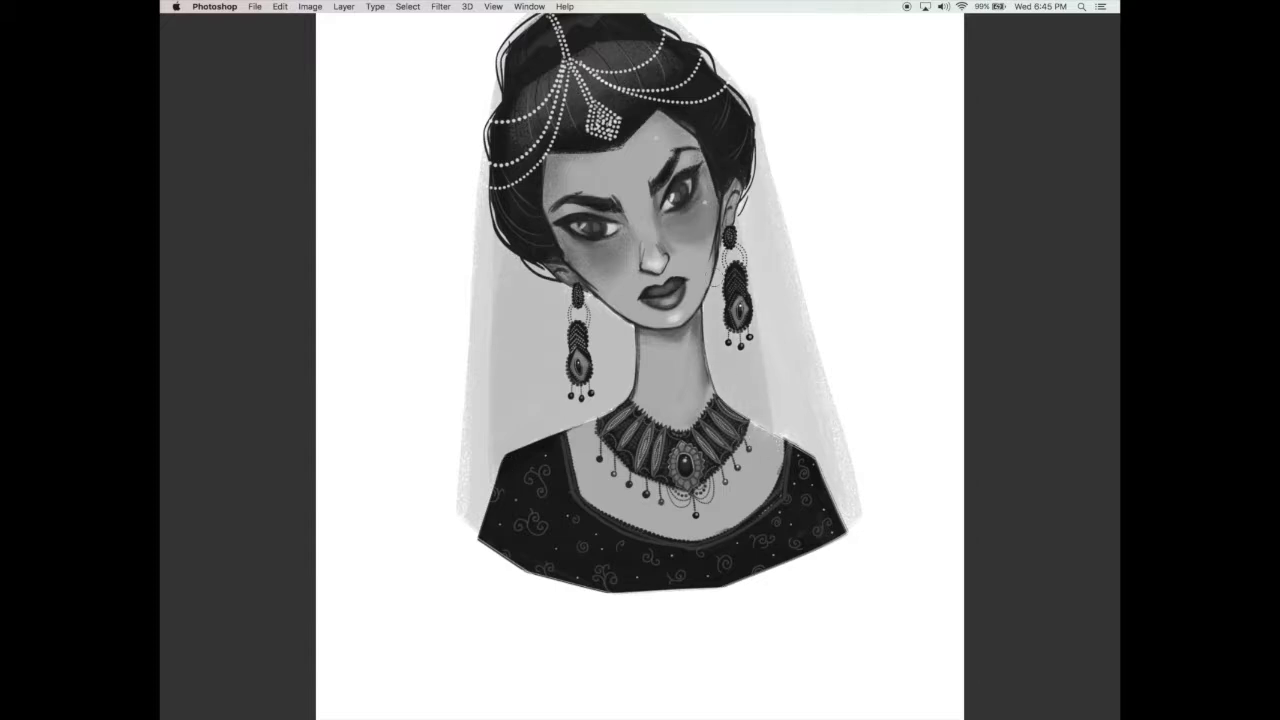
pyautogui.moveTo(613, 130); pyautogui.dragTo(643, 190)
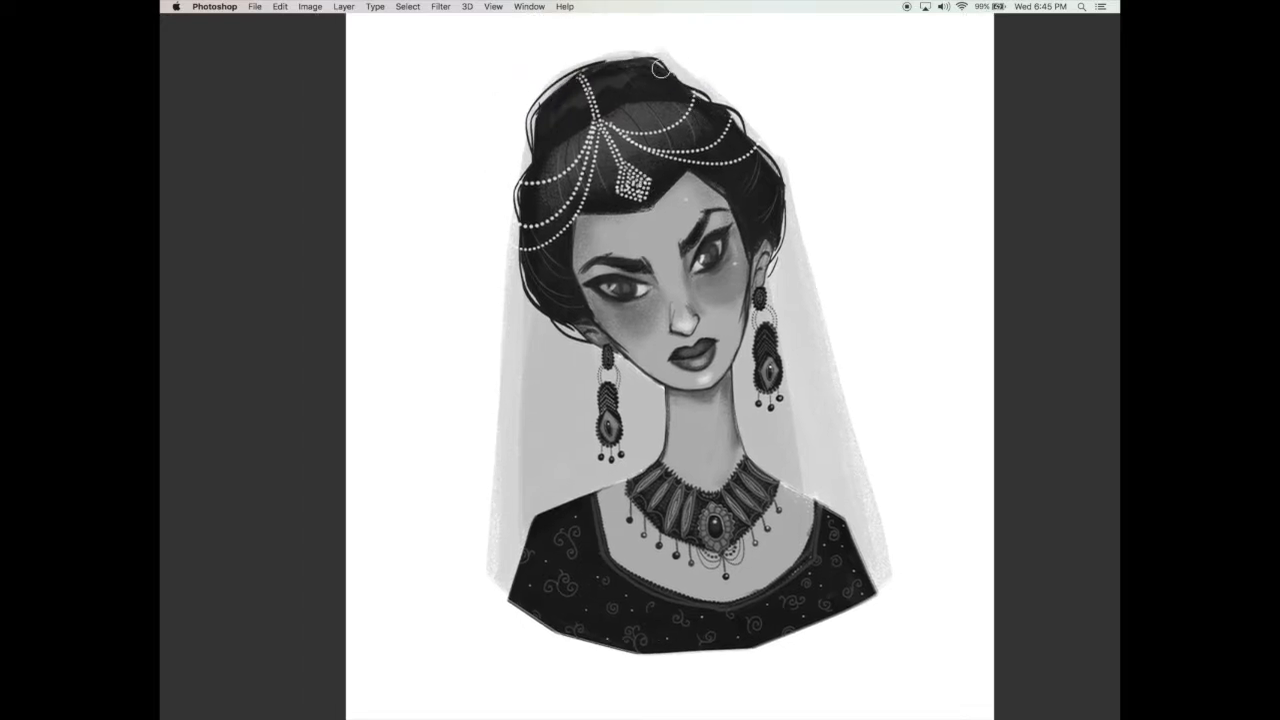
pyautogui.moveTo(742, 407); pyautogui.dragTo(738, 389)
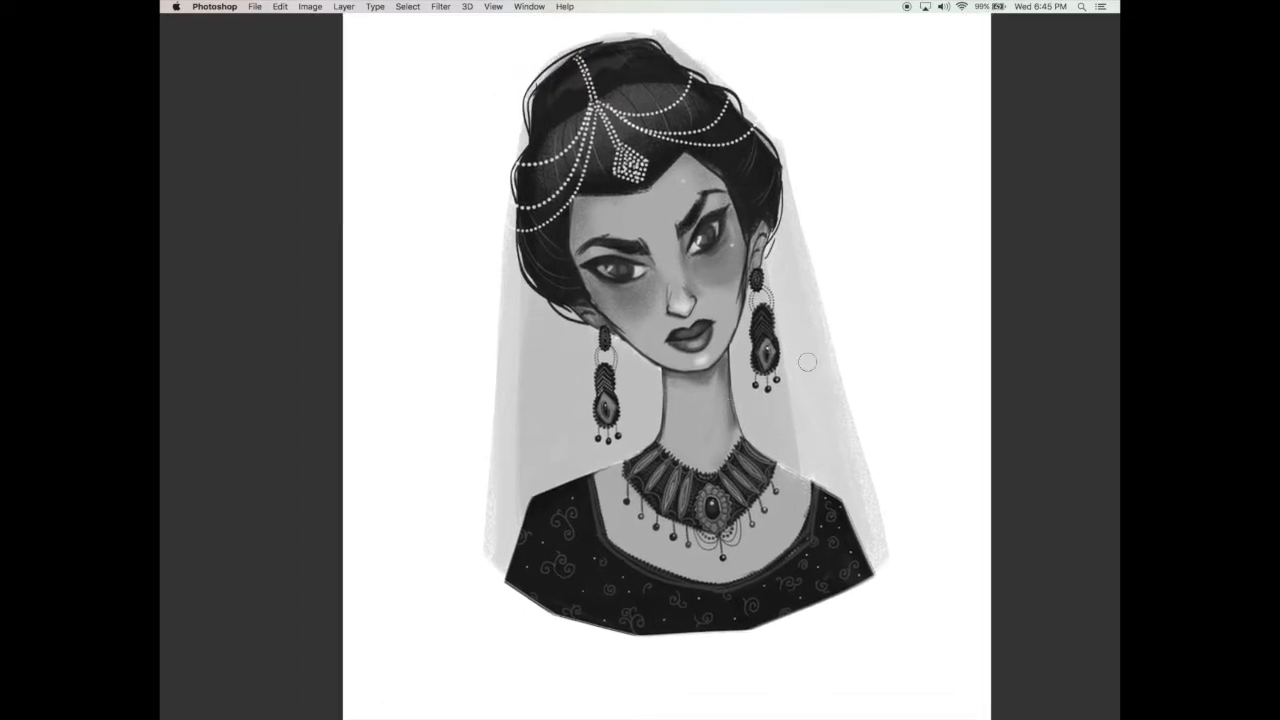
# Step: Set the brush tip to 186 px with 0% hardness and its dual brush to 317 px for a soft grainy texture
pyautogui.press('Tab')
pyautogui.click(862, 591)
pyautogui.click(950, 517)
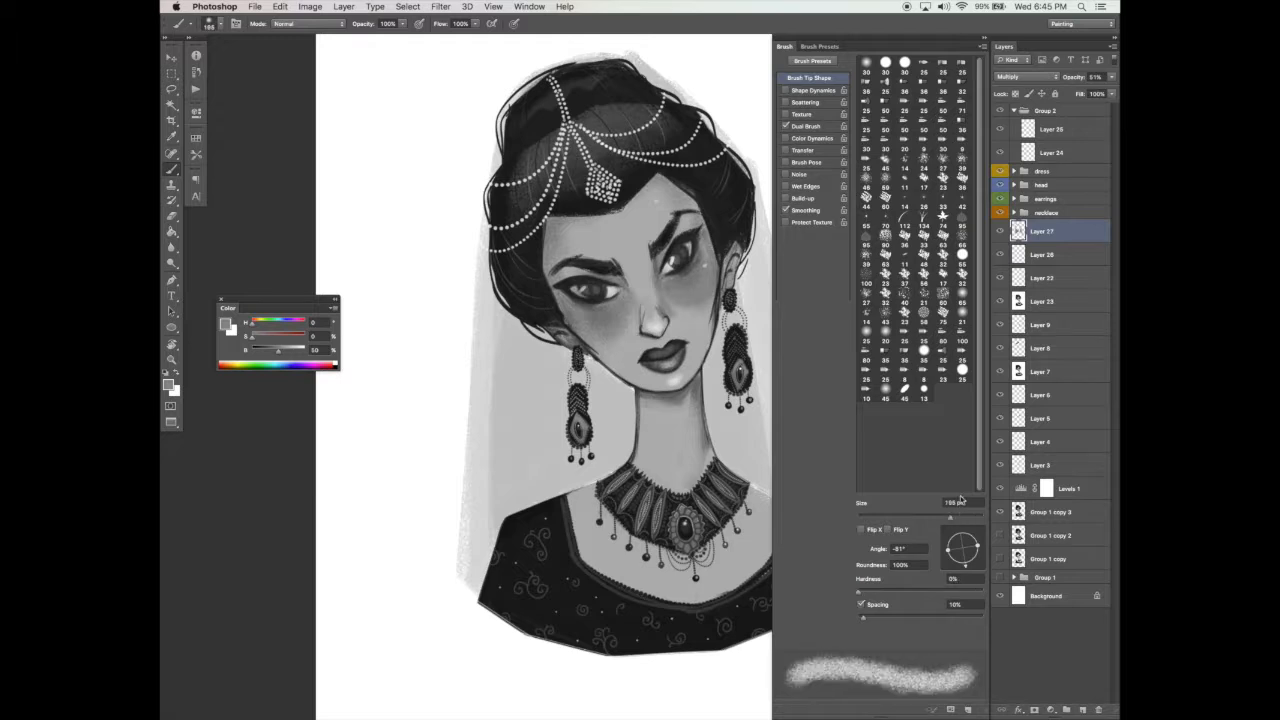
pyautogui.click(810, 126)
pyautogui.click(953, 565)
# Step: Paint grainy grey texture over the inner veil on both sides of the neck and save the document
pyautogui.press('Tab')
pyautogui.moveTo(550, 289)
pyautogui.mouseDown()
pyautogui.moveTo(611, 341)
pyautogui.moveTo(580, 467)
pyautogui.moveTo(625, 382)
pyautogui.moveTo(602, 556)
pyautogui.mouseUp()
pyautogui.moveTo(722, 315); pyautogui.dragTo(730, 450)
pyautogui.moveTo(732, 290)
pyautogui.mouseDown()
pyautogui.moveTo(720, 320)
pyautogui.moveTo(748, 462)
pyautogui.mouseUp()
pyautogui.moveTo(547, 263); pyautogui.dragTo(514, 555)
pyautogui.moveTo(582, 366); pyautogui.dragTo(626, 505)
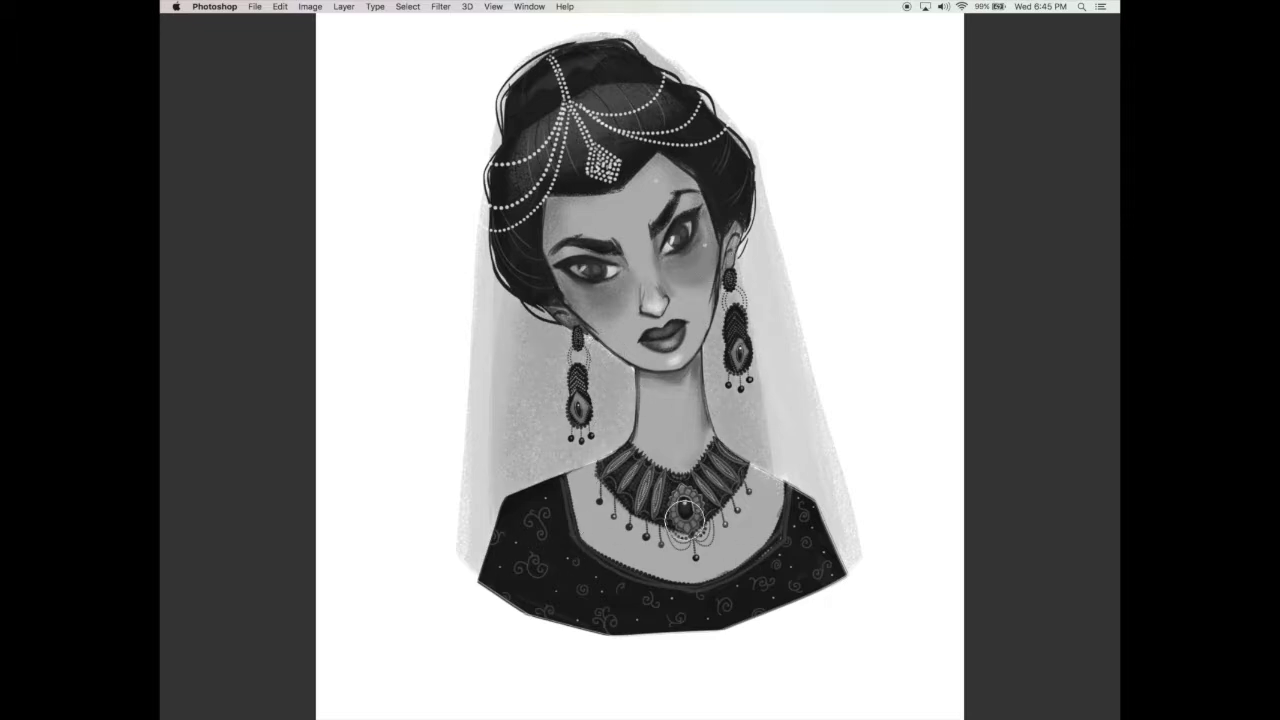
pyautogui.moveTo(678, 542); pyautogui.dragTo(679, 528)
pyautogui.press('super+s')
pyautogui.moveTo(723, 470); pyautogui.dragTo(708, 482)
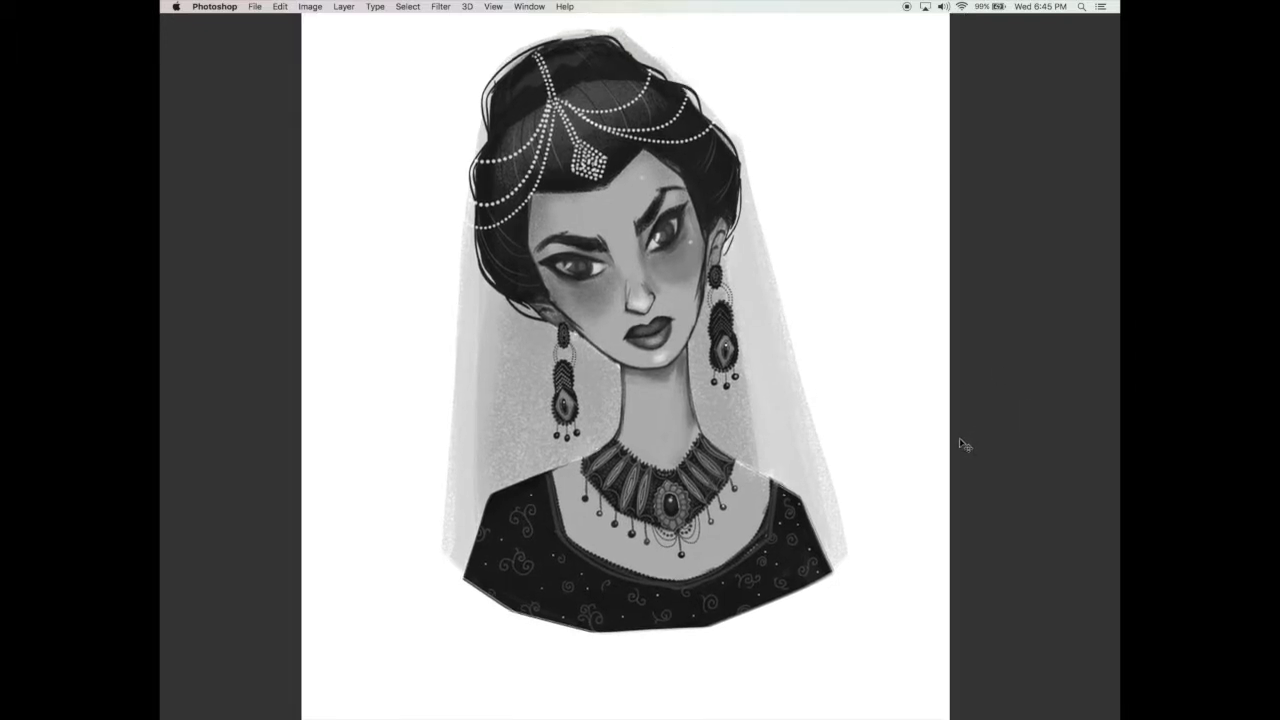
# Step: Switch the brush colour to white and add a new layer above Layer 27
pyautogui.press('Tab')
pyautogui.moveTo(702, 548); pyautogui.dragTo(643, 514)
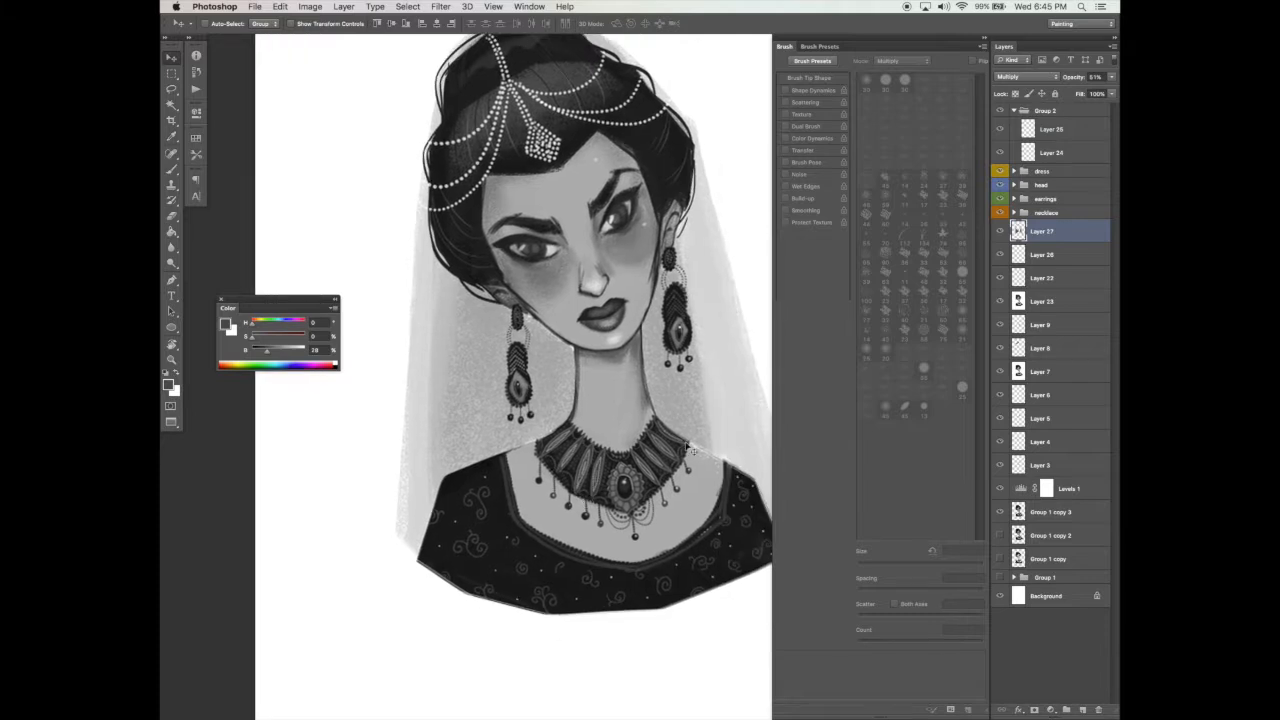
pyautogui.press('b')
pyautogui.press('x')
pyautogui.click(1082, 709)
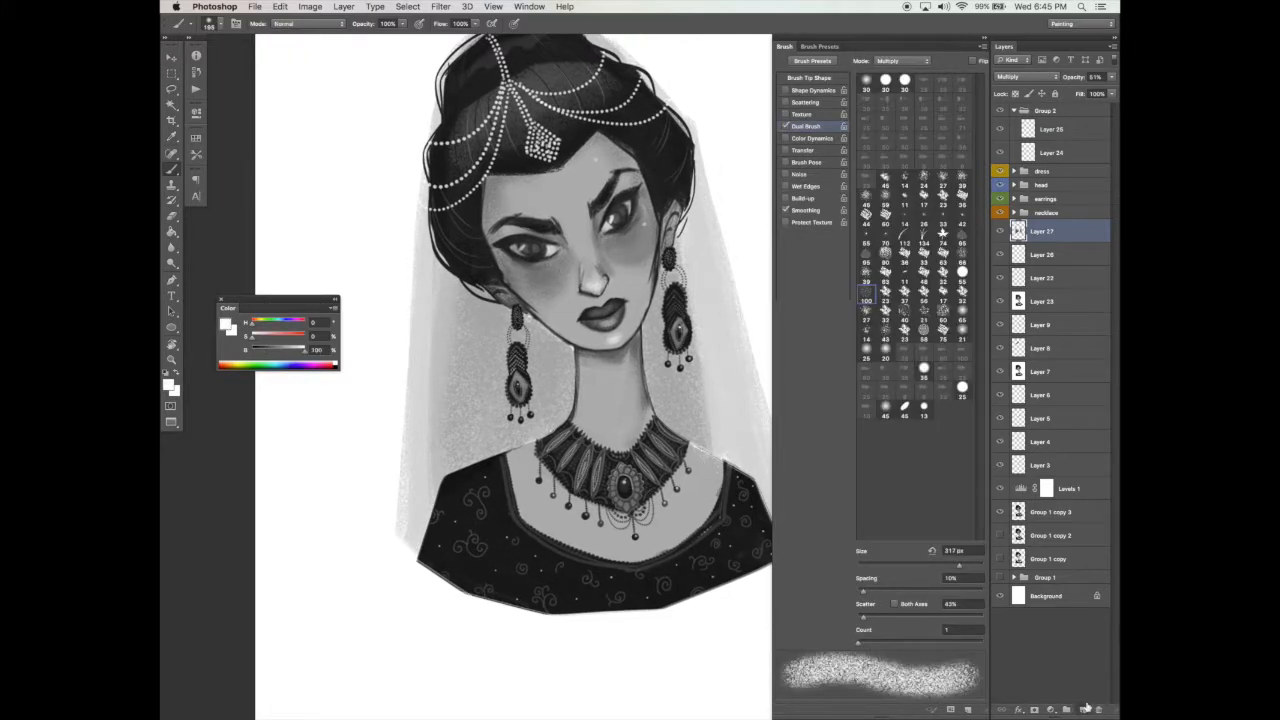
# Step: Set the dual brush spacing to 13% and the brush tip to 31 px, 100% hardness and about 103% spacing
pyautogui.moveTo(970, 591)
pyautogui.mouseDown()
pyautogui.moveTo(925, 597)
pyautogui.moveTo(872, 576)
pyautogui.mouseUp()
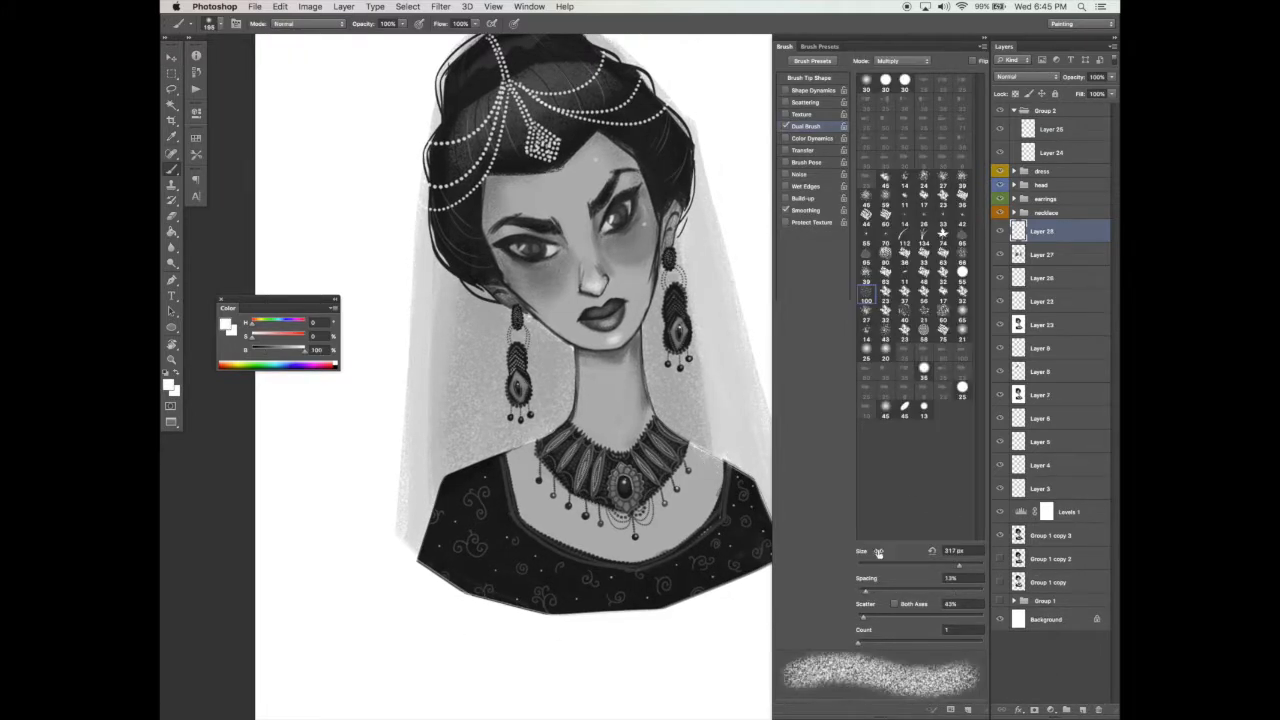
pyautogui.click(819, 77)
pyautogui.click(981, 592)
pyautogui.click(877, 517)
pyautogui.moveTo(866, 617); pyautogui.dragTo(907, 618)
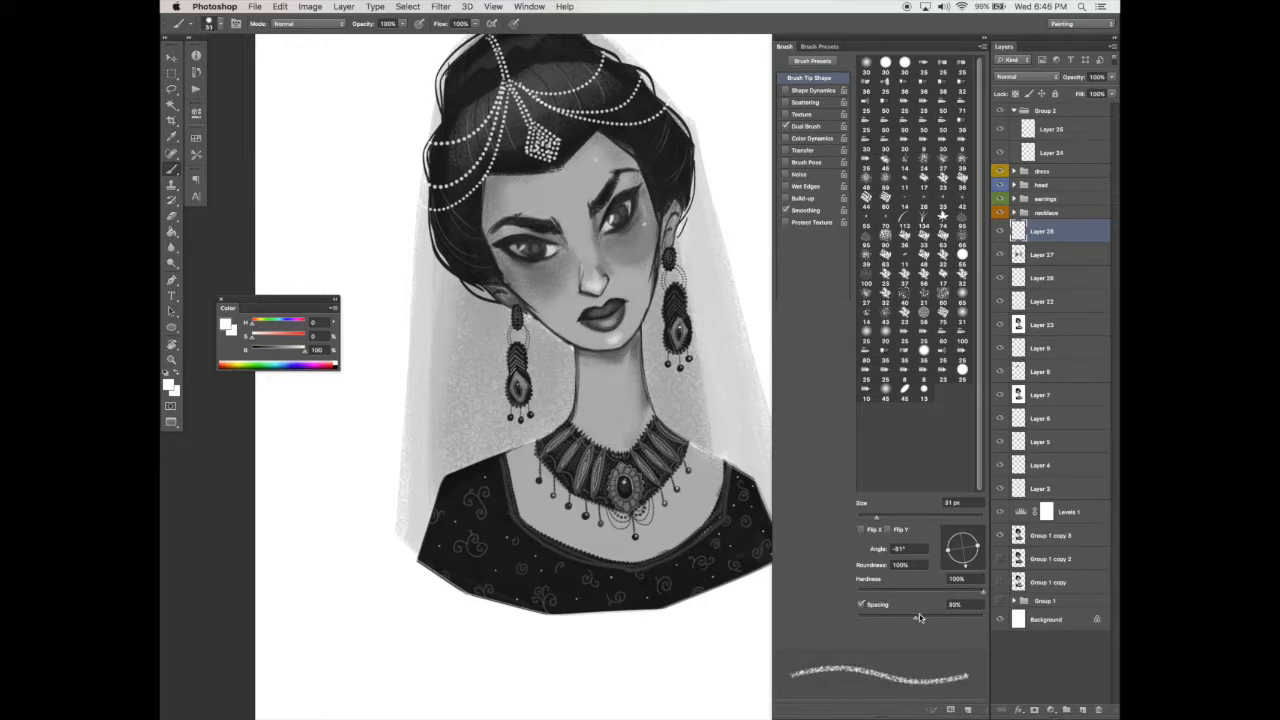
# Step: Reduce the dual brush size to about 24 px, adjust its spacing, and enable Shape Dynamics
pyautogui.click(816, 126)
pyautogui.click(872, 565)
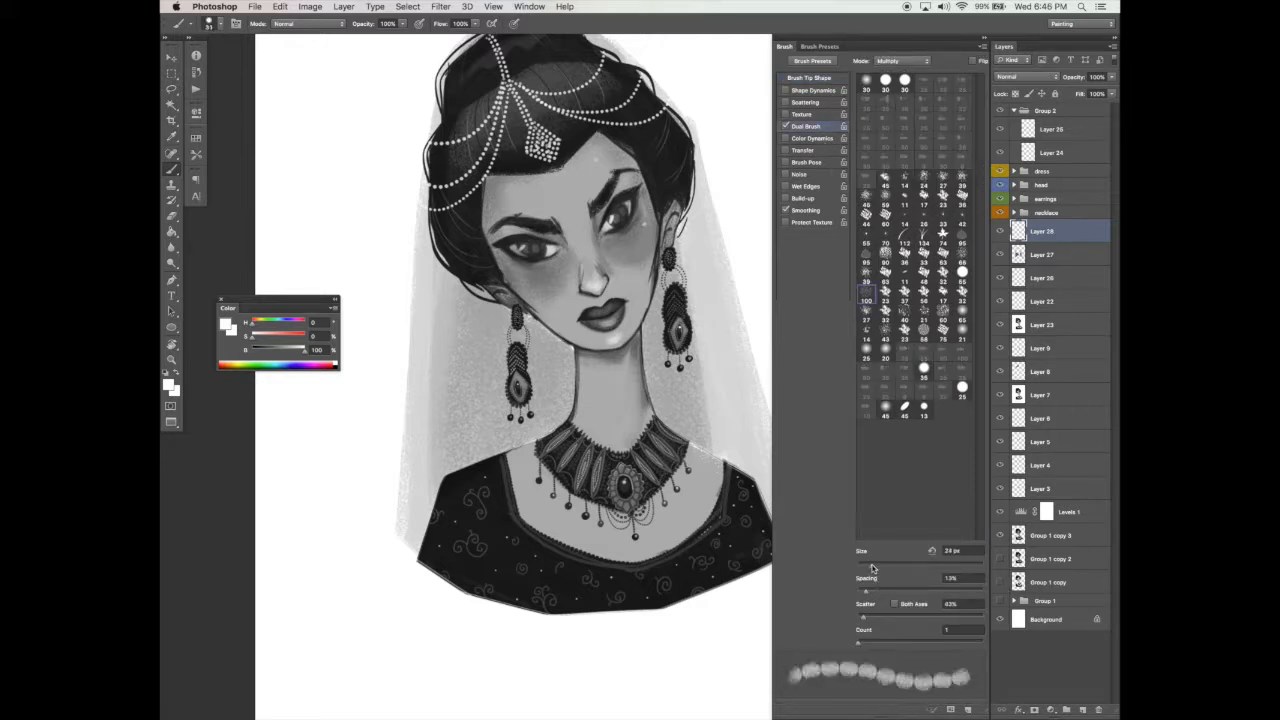
pyautogui.moveTo(866, 591); pyautogui.dragTo(892, 558)
pyautogui.click(826, 78)
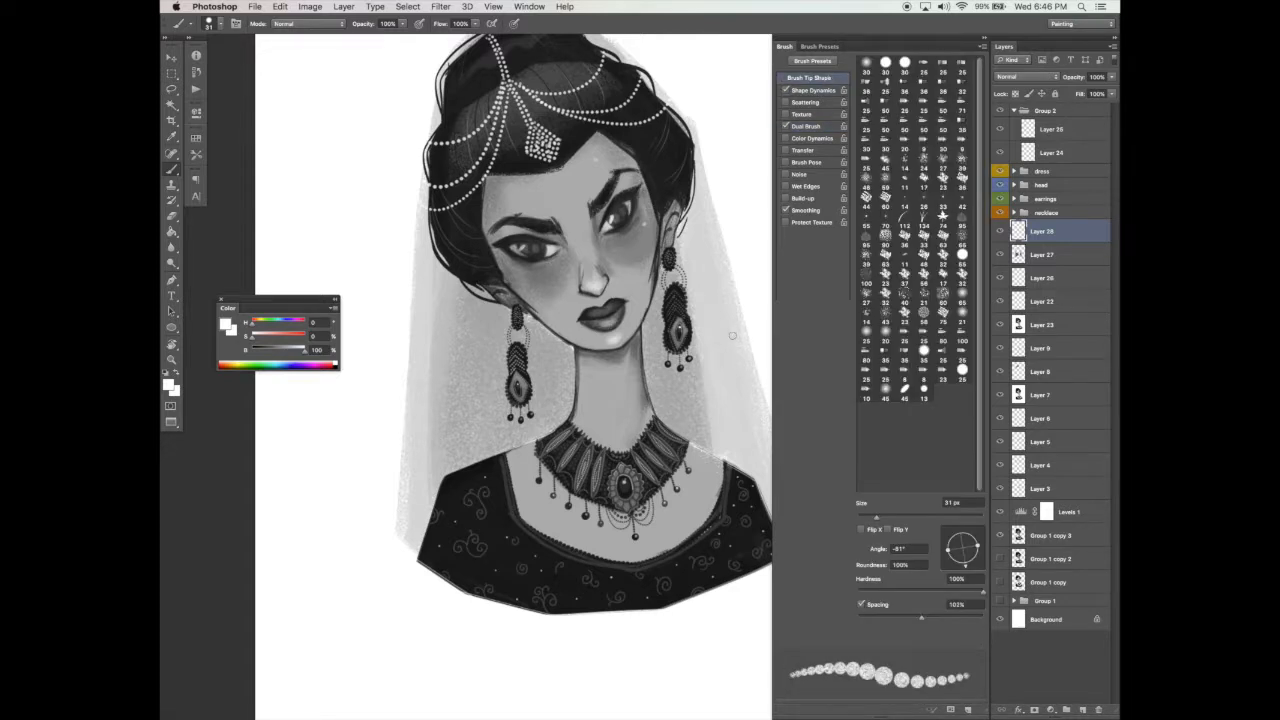
# Step: Paint thin white beaded lines down the length of the veil on both sides of the head
pyautogui.press('Tab')
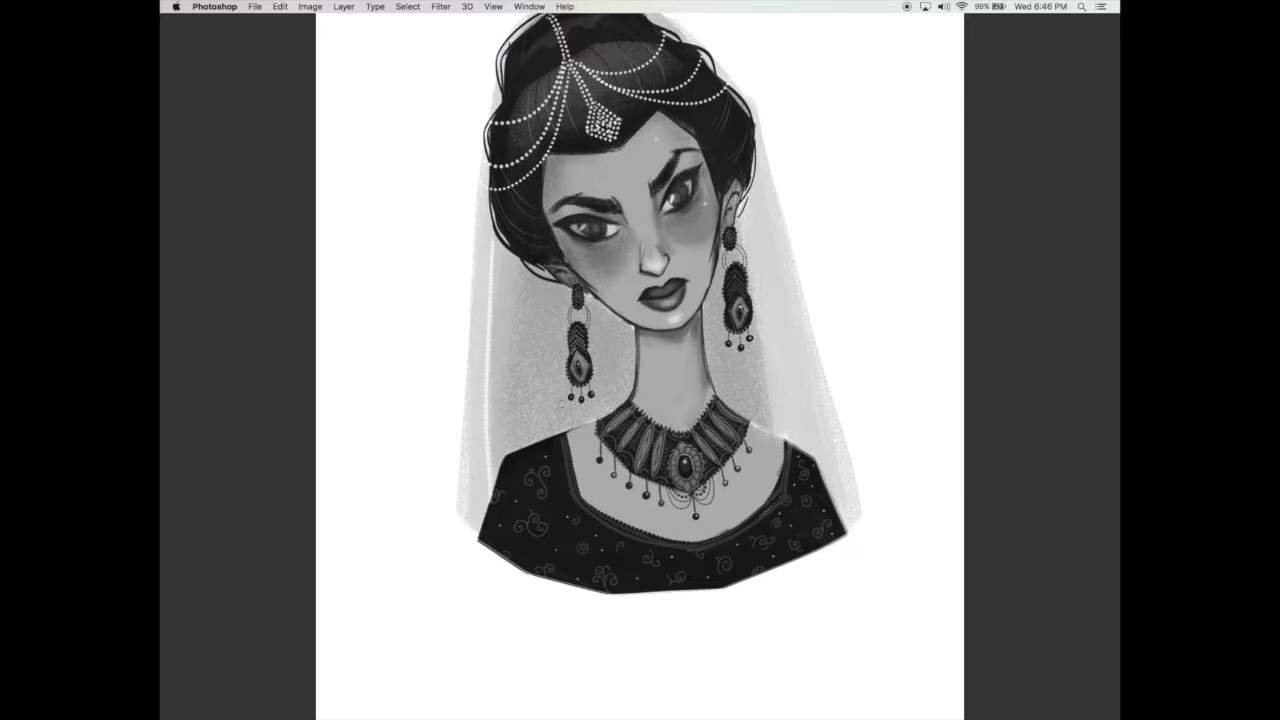
pyautogui.press('Tab')
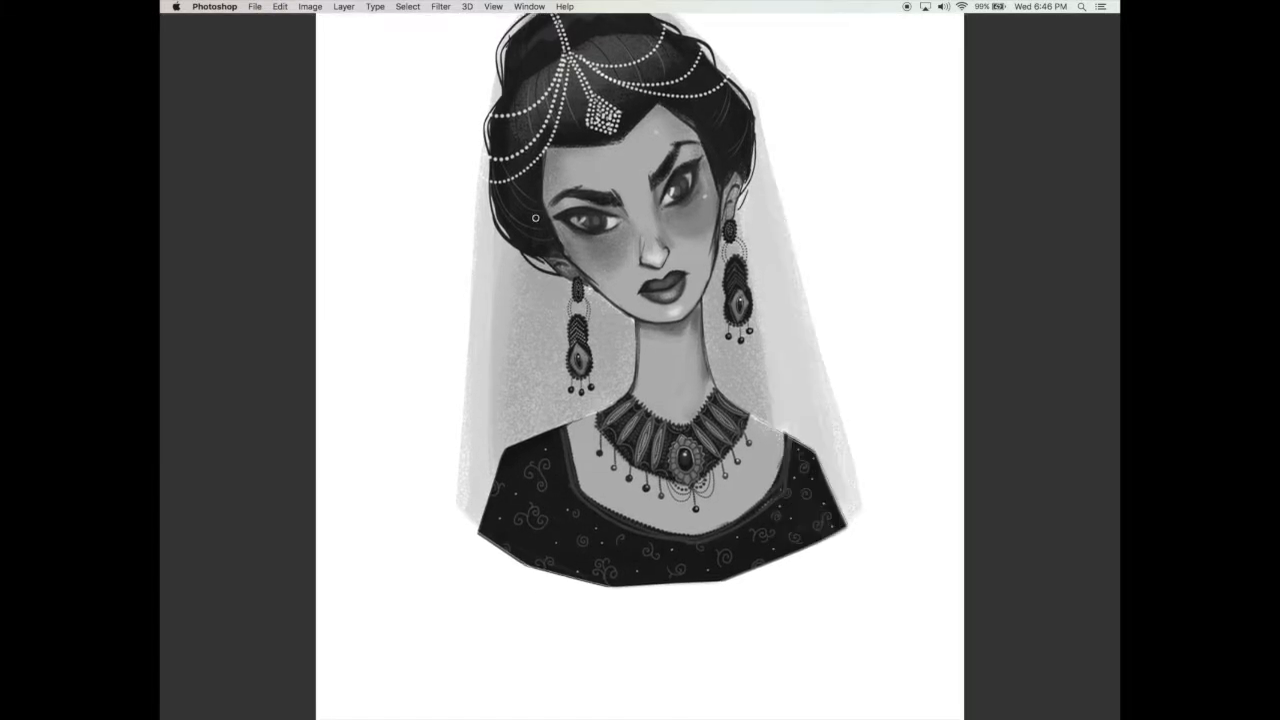
pyautogui.moveTo(490, 471)
pyautogui.mouseDown()
pyautogui.moveTo(504, 320)
pyautogui.moveTo(482, 147)
pyautogui.mouseUp()
pyautogui.moveTo(776, 420); pyautogui.dragTo(771, 147)
pyautogui.moveTo(831, 512); pyautogui.dragTo(826, 509)
pyautogui.moveTo(855, 441); pyautogui.dragTo(861, 465)
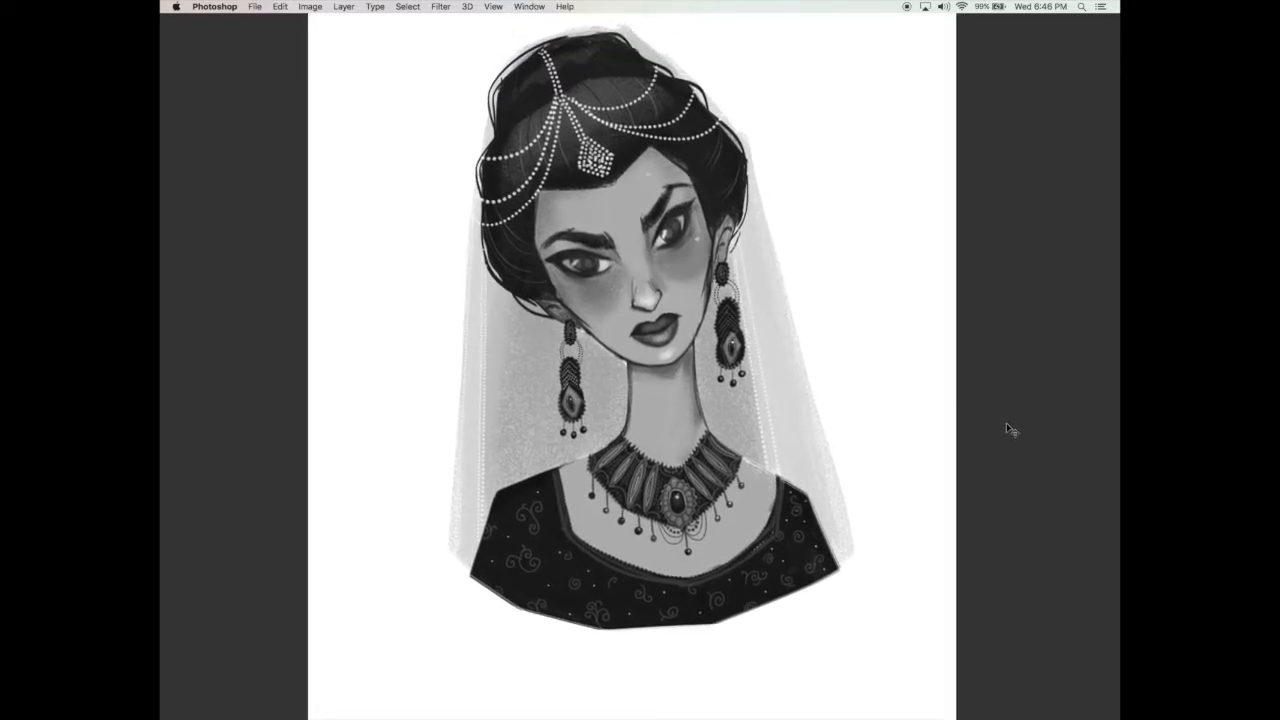